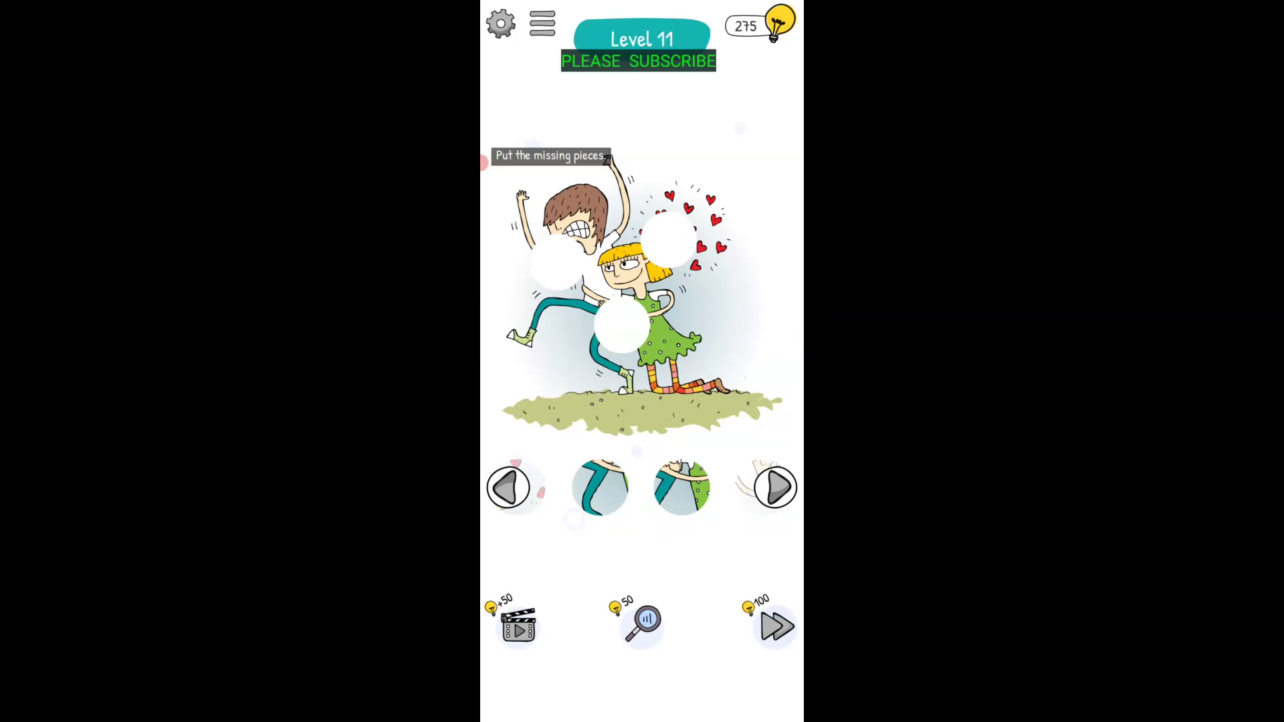
# Step: Fit the green-dress piece into the girl's waist and fill the gap on the man's arm
pyautogui.moveTo(682, 486); pyautogui.dragTo(622, 321)
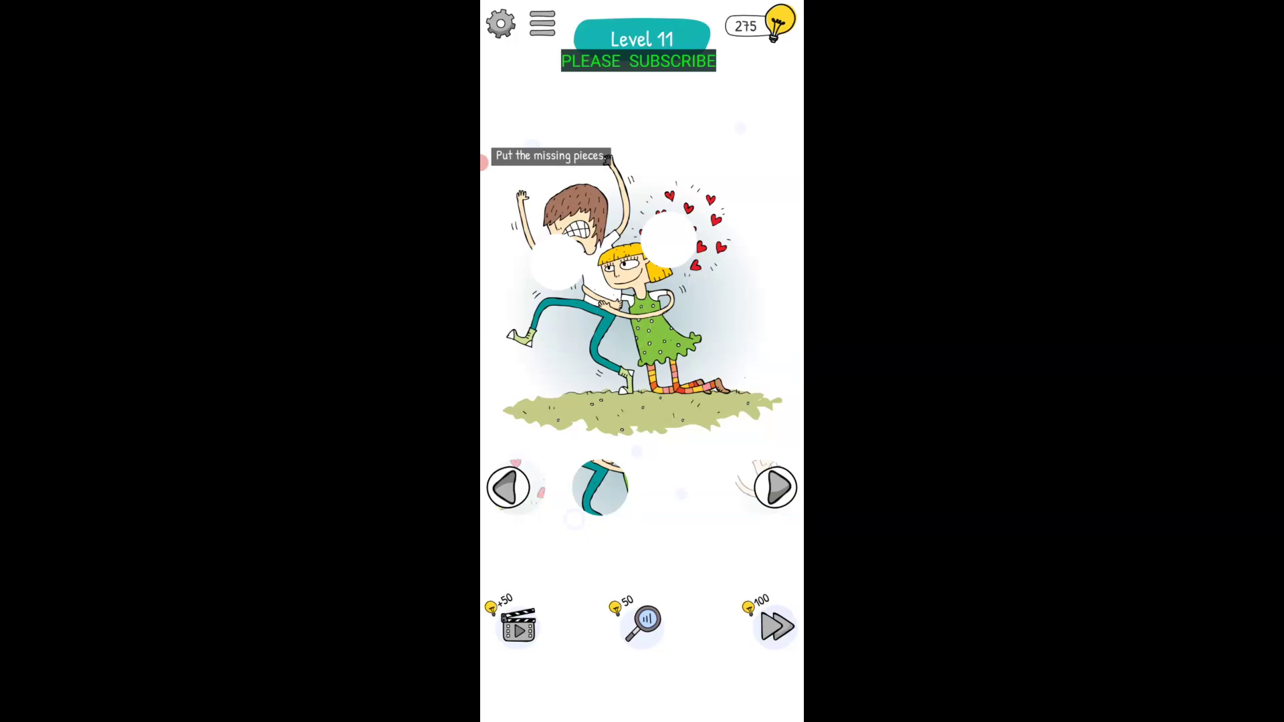
pyautogui.click(776, 487)
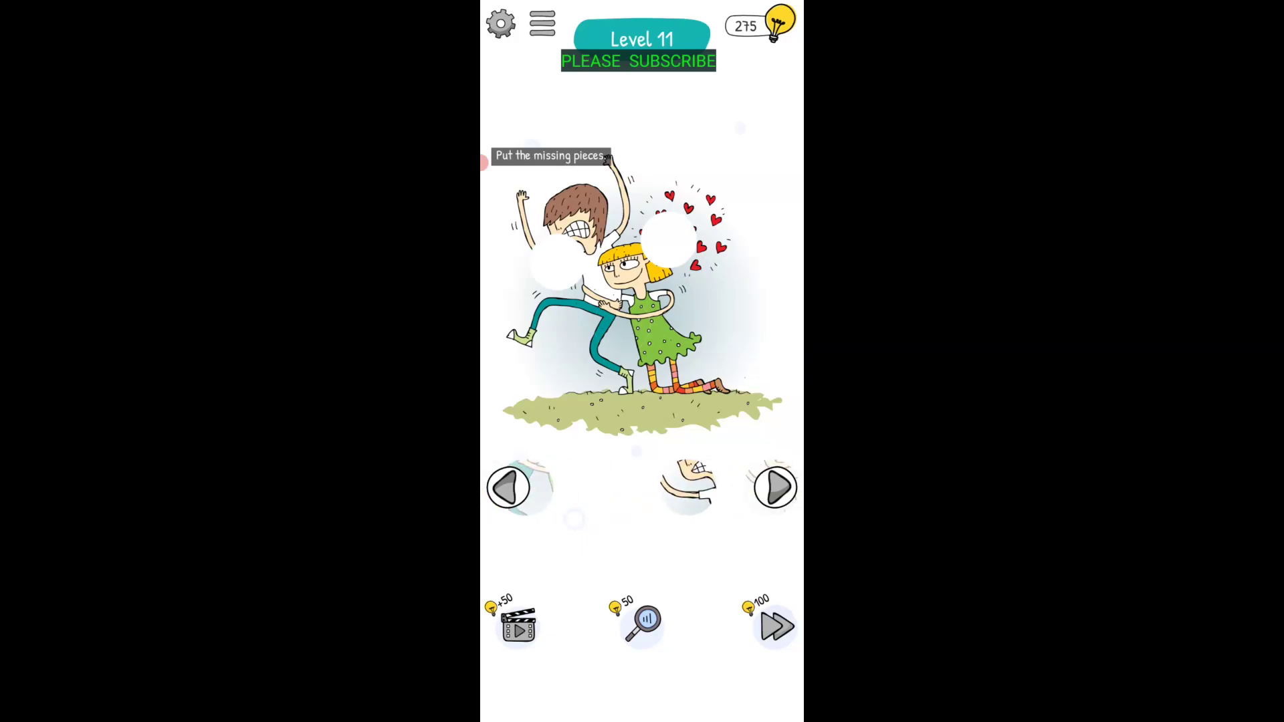
pyautogui.click(776, 486)
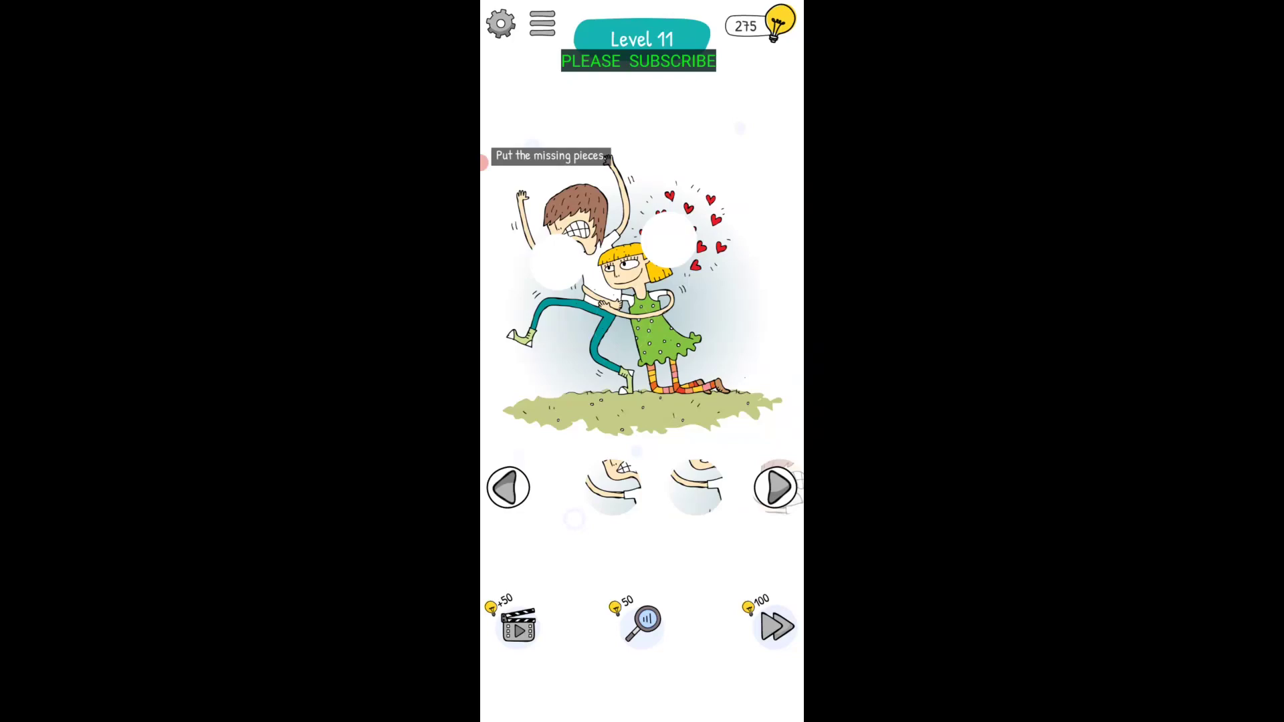
pyautogui.moveTo(697, 486); pyautogui.dragTo(562, 270)
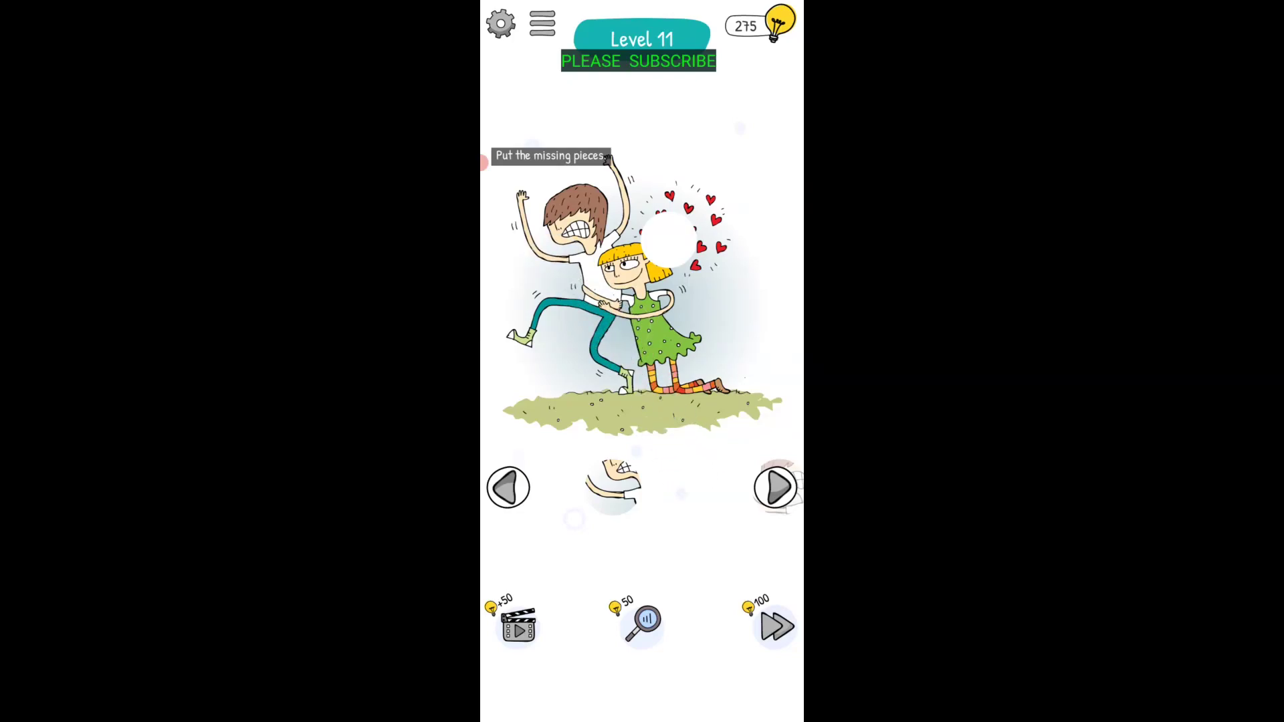
# Step: Fill the gaps beside the girl's head with heart pieces, then continue to Level 12
pyautogui.click(776, 486)
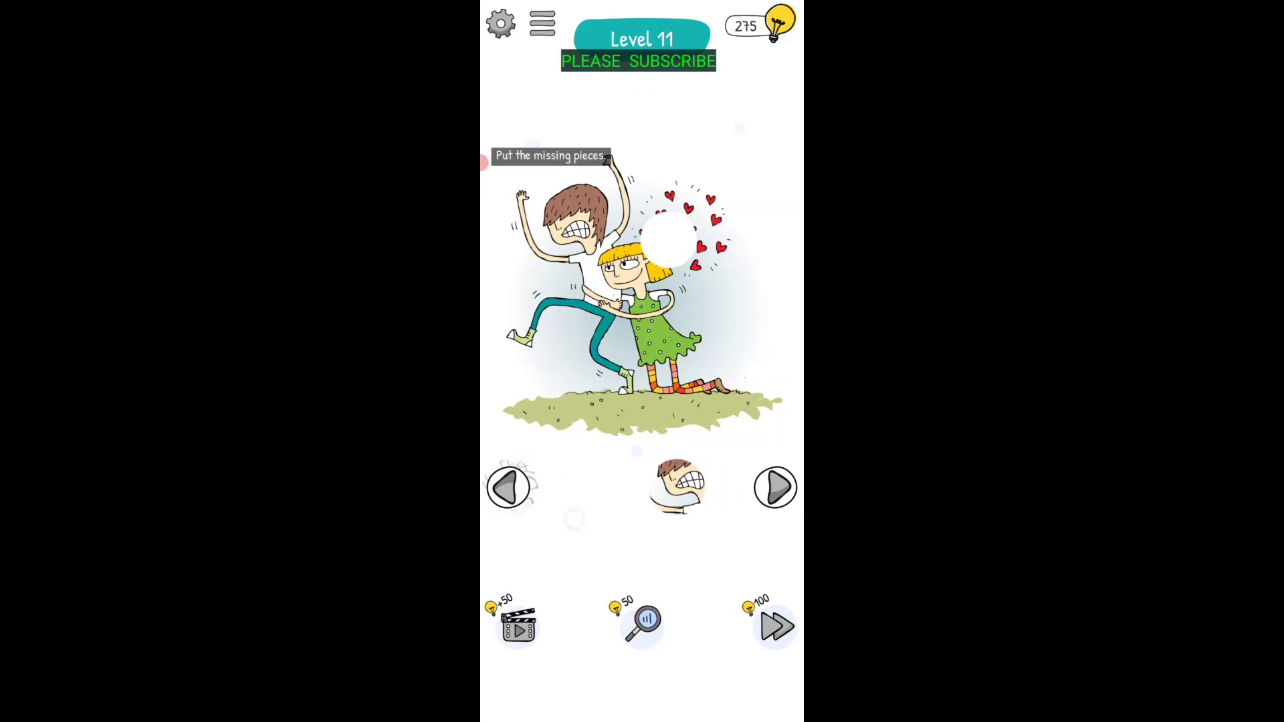
pyautogui.click(776, 487)
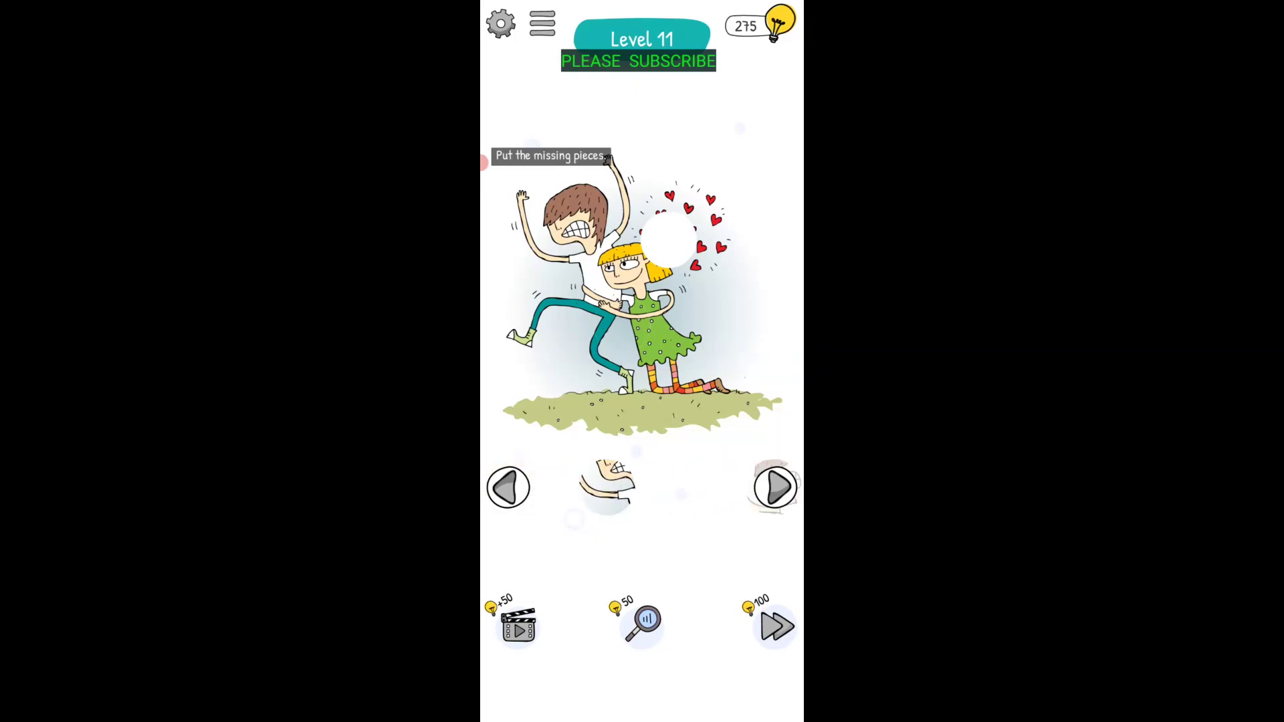
pyautogui.click(775, 487)
pyautogui.click(507, 487)
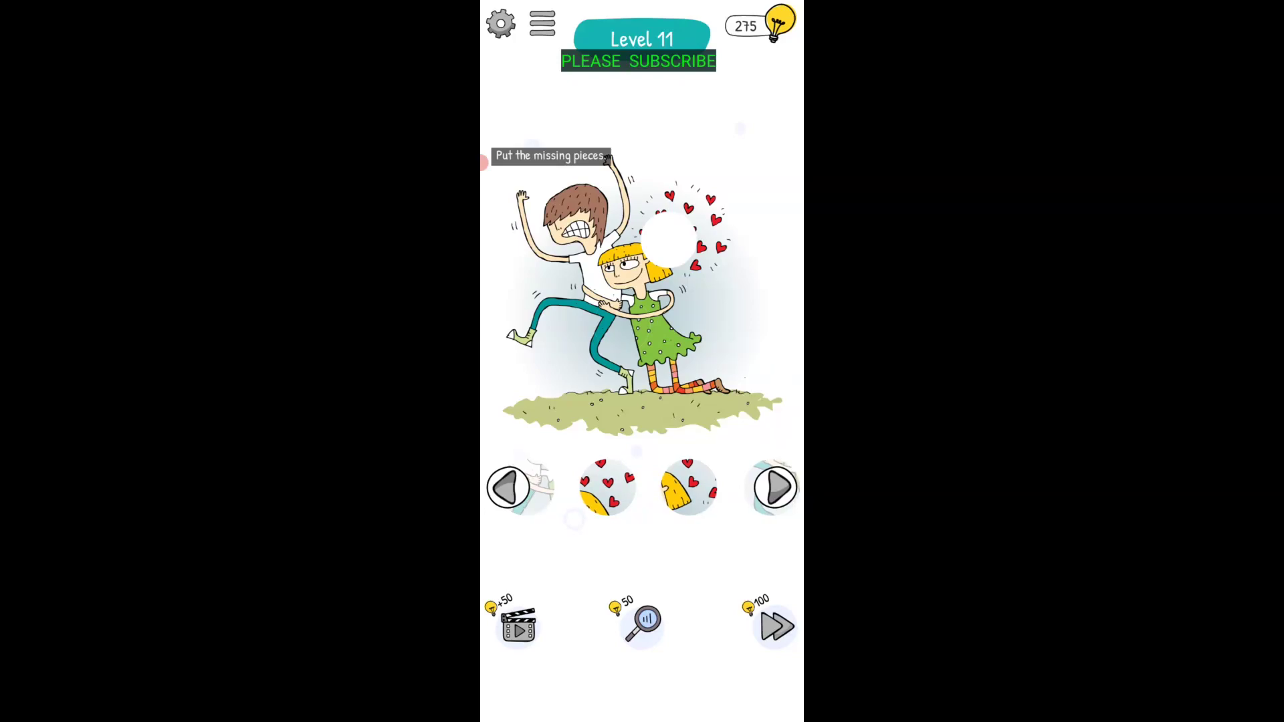
pyautogui.moveTo(606, 486); pyautogui.dragTo(658, 272)
pyautogui.moveTo(608, 487); pyautogui.dragTo(666, 241)
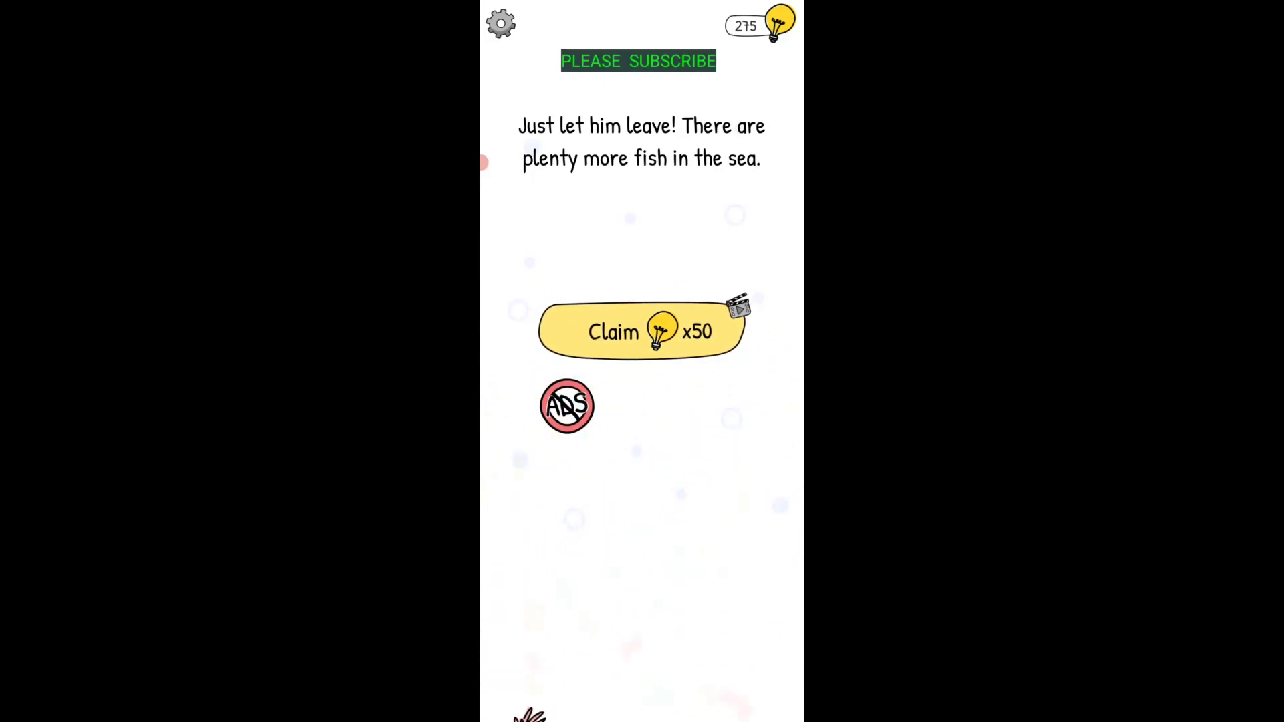
pyautogui.click(497, 162)
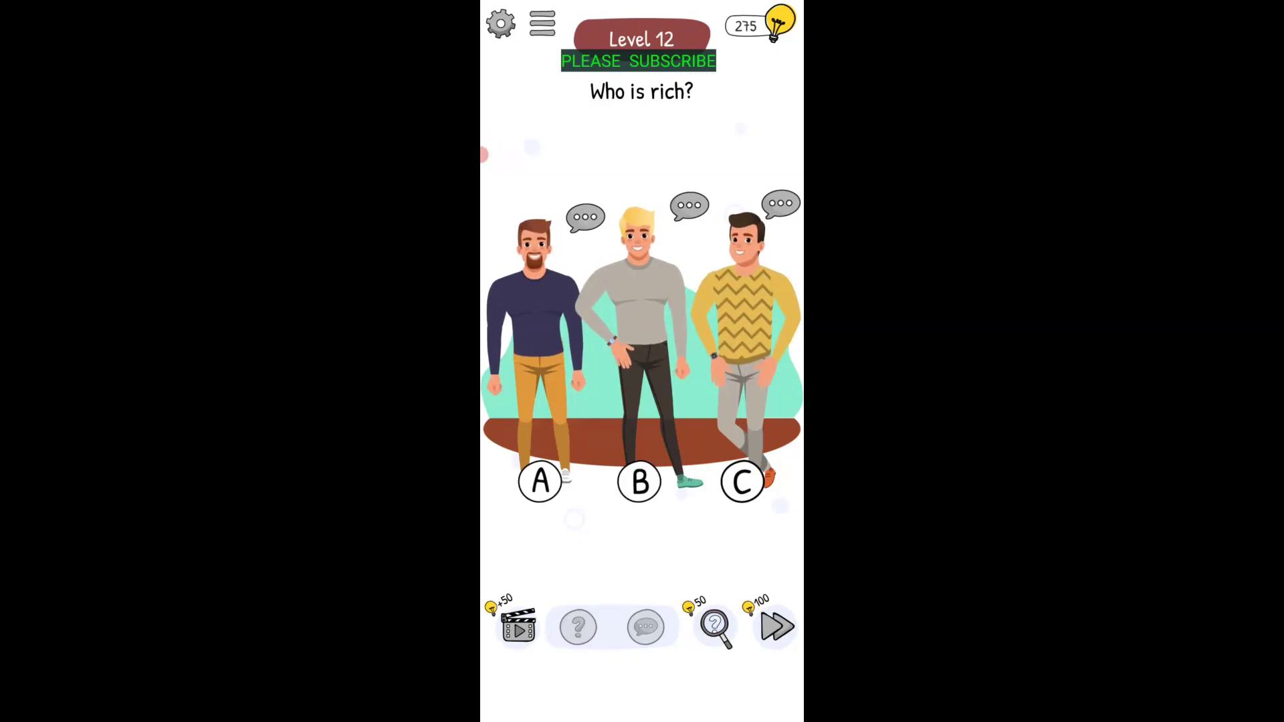
# Step: Ask Ted (man A) whether he is rich, then end his conversation
pyautogui.click(585, 217)
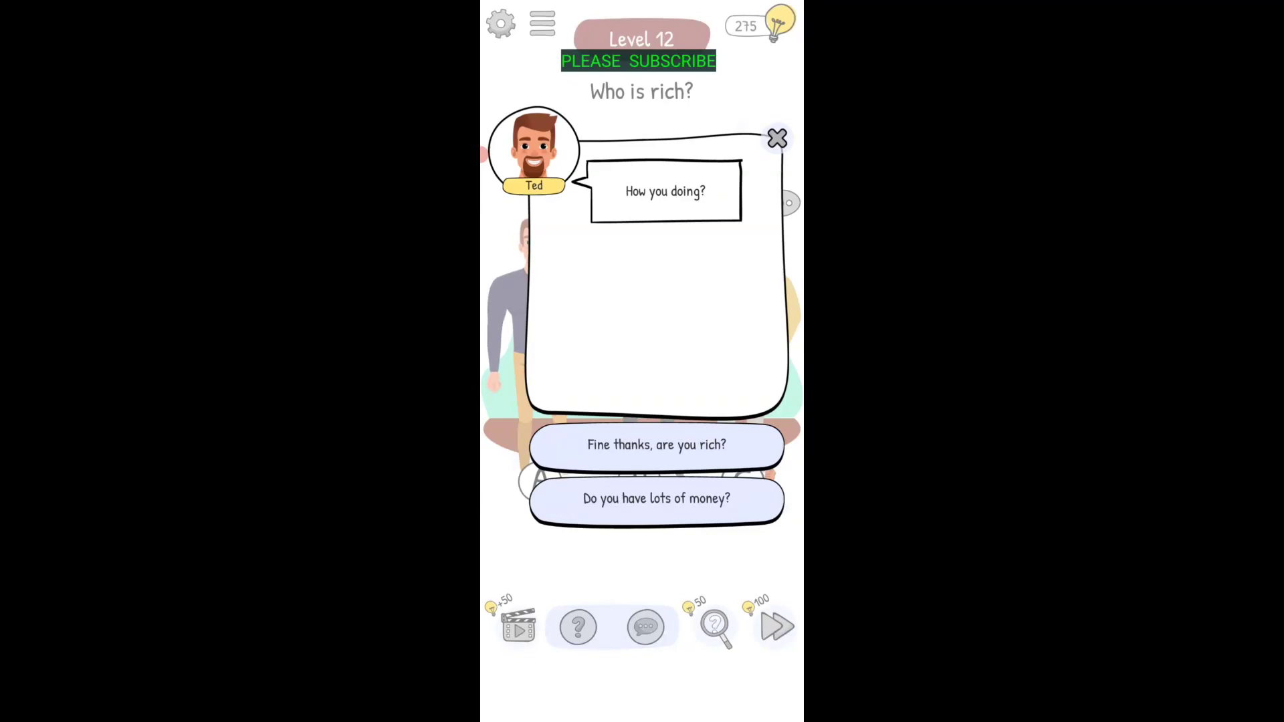
pyautogui.click(657, 445)
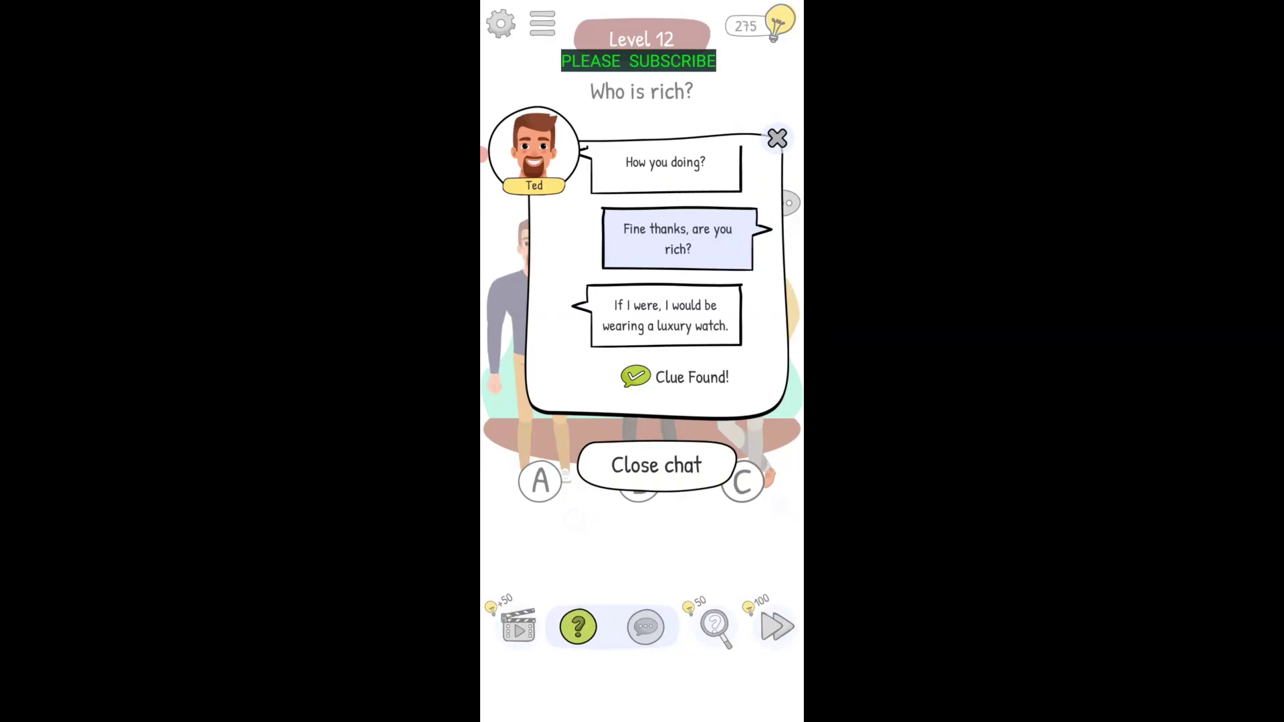
pyautogui.click(656, 464)
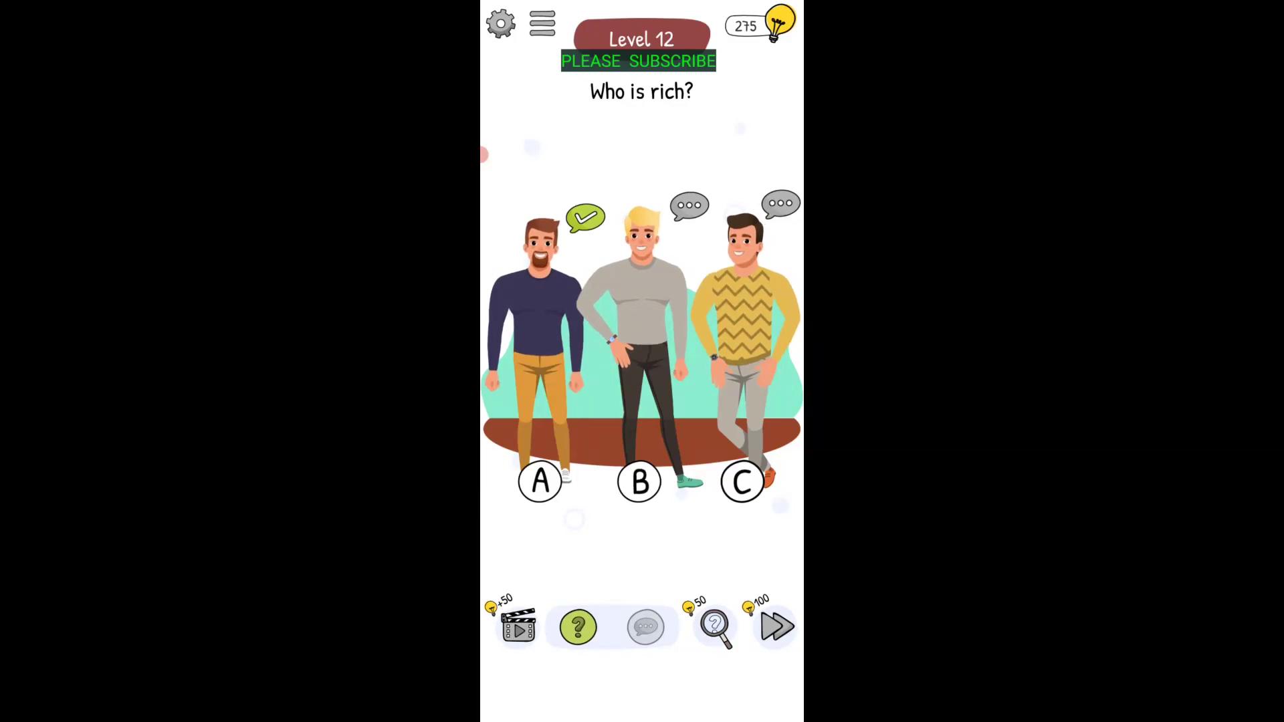
pyautogui.click(612, 340)
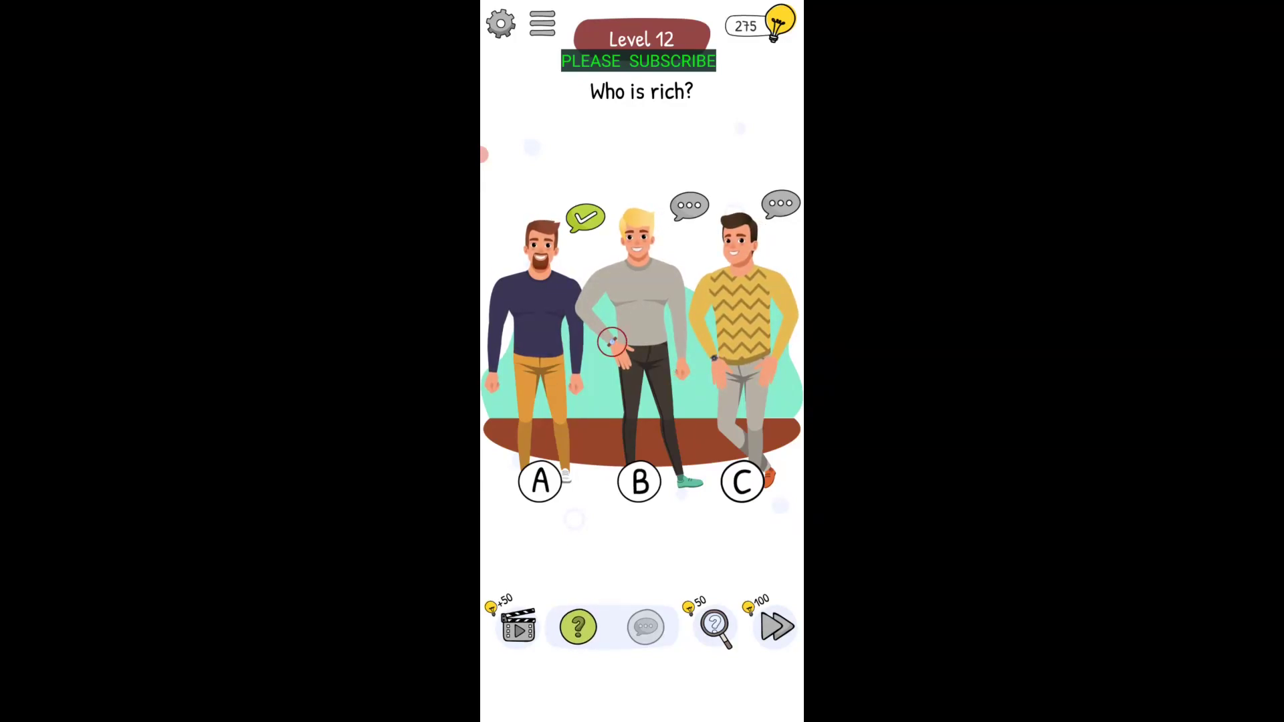
pyautogui.click(715, 355)
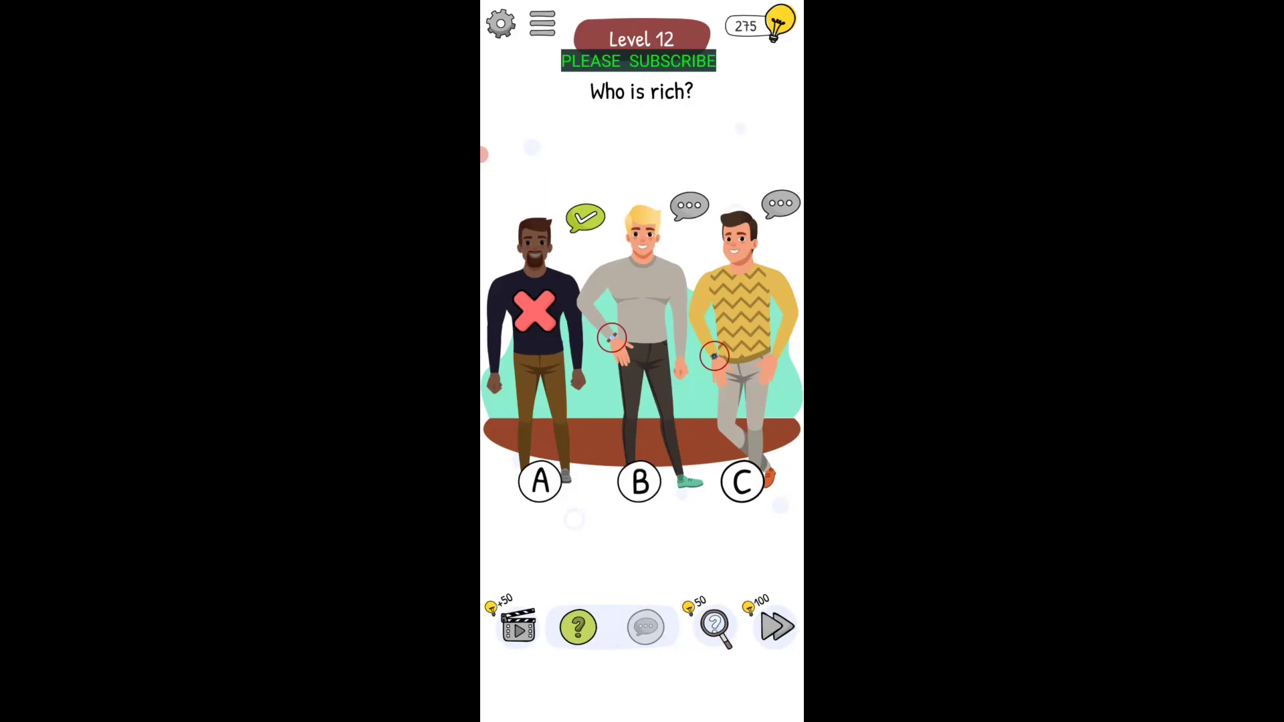
# Step: Ask Mike (man B) if he knows anyone rich, then answer man C
pyautogui.click(689, 206)
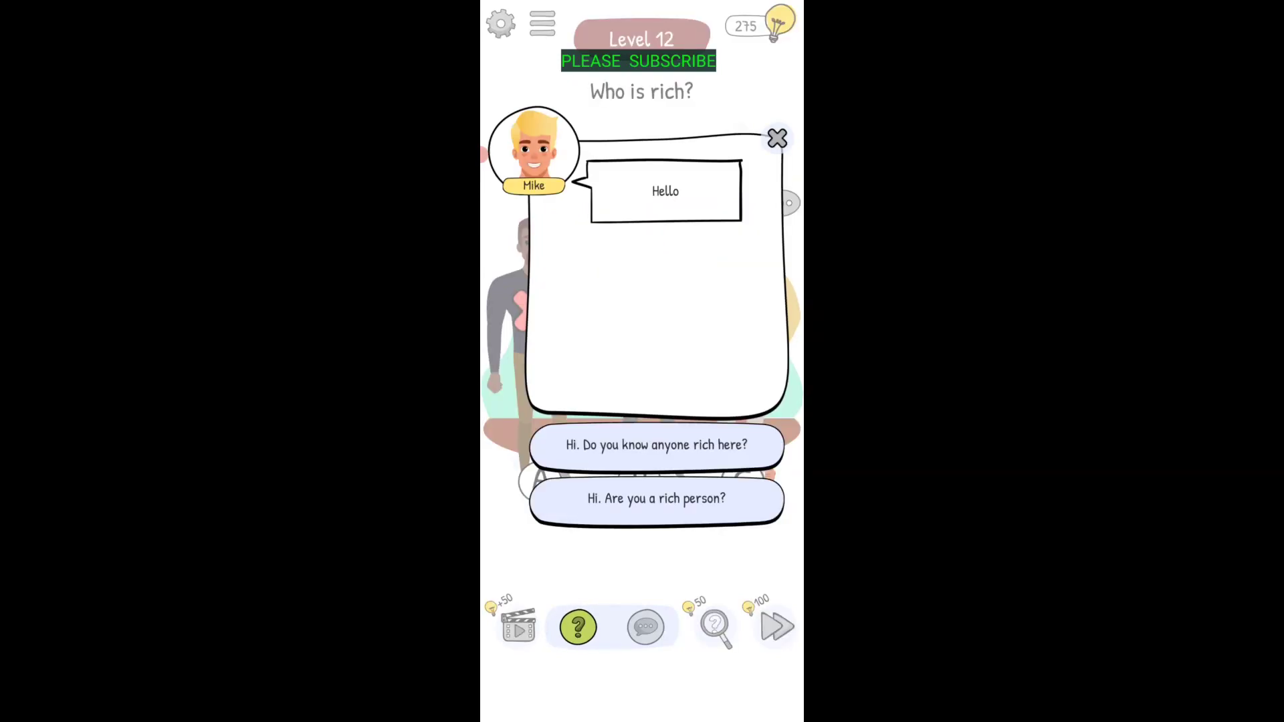
pyautogui.click(656, 444)
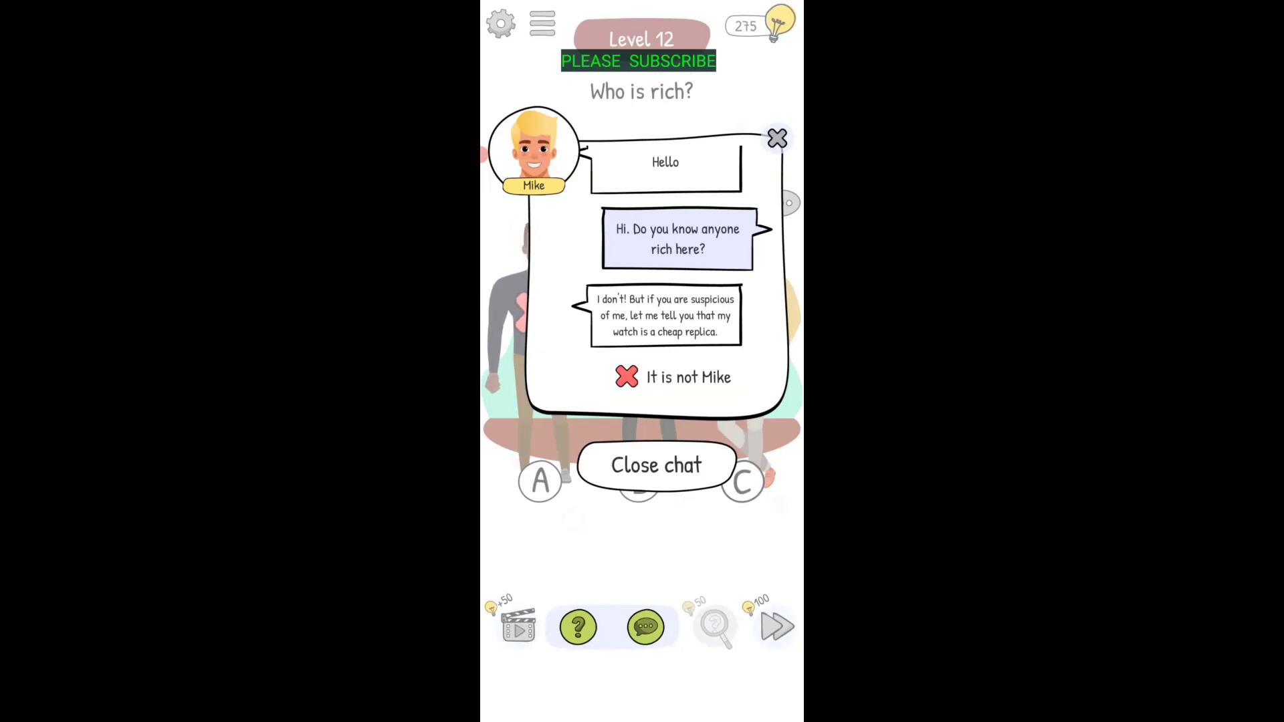
pyautogui.click(656, 465)
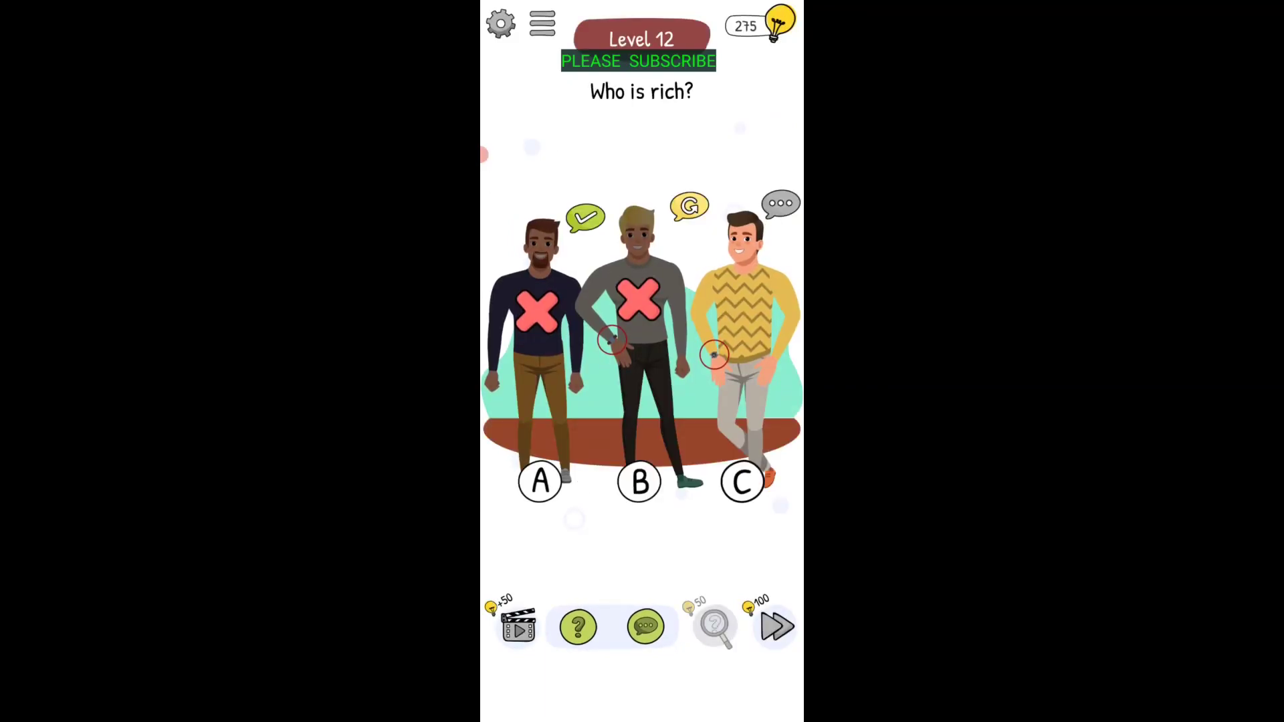
pyautogui.click(742, 482)
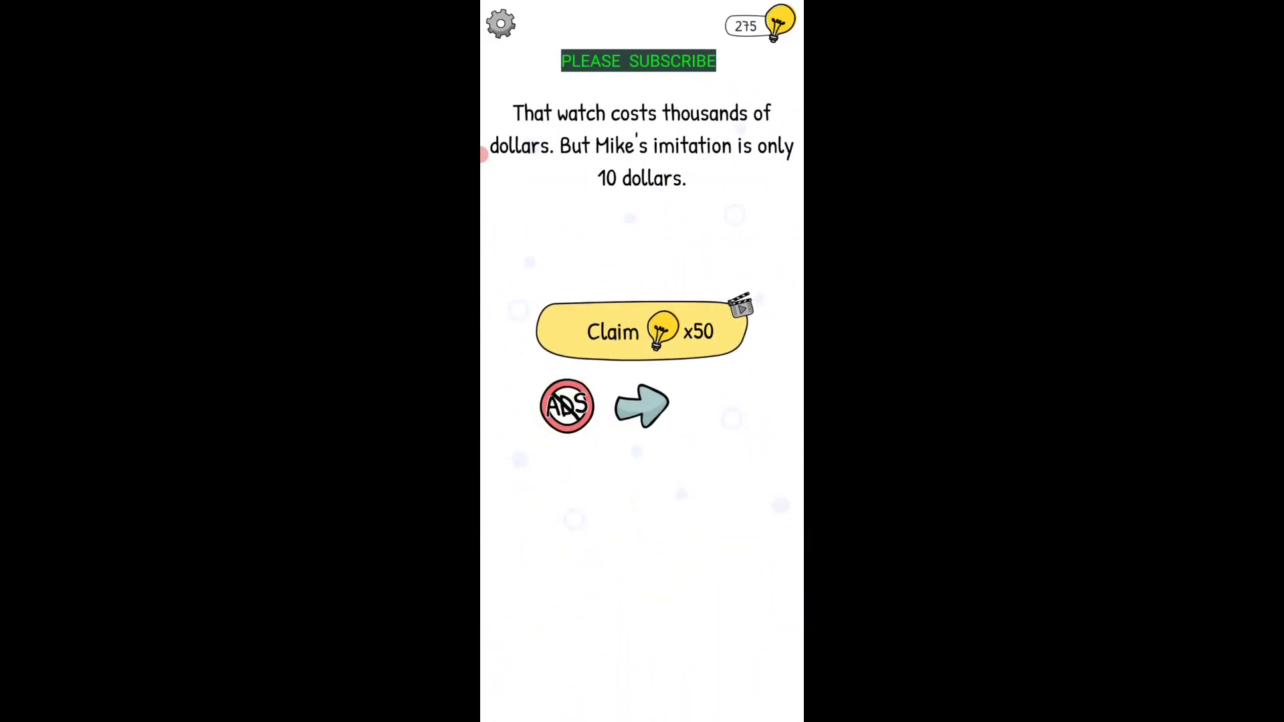
# Step: Advance to Level 13 and order the glasses: devil first, candle second, palm-tree third
pyautogui.click(485, 154)
pyautogui.click(641, 405)
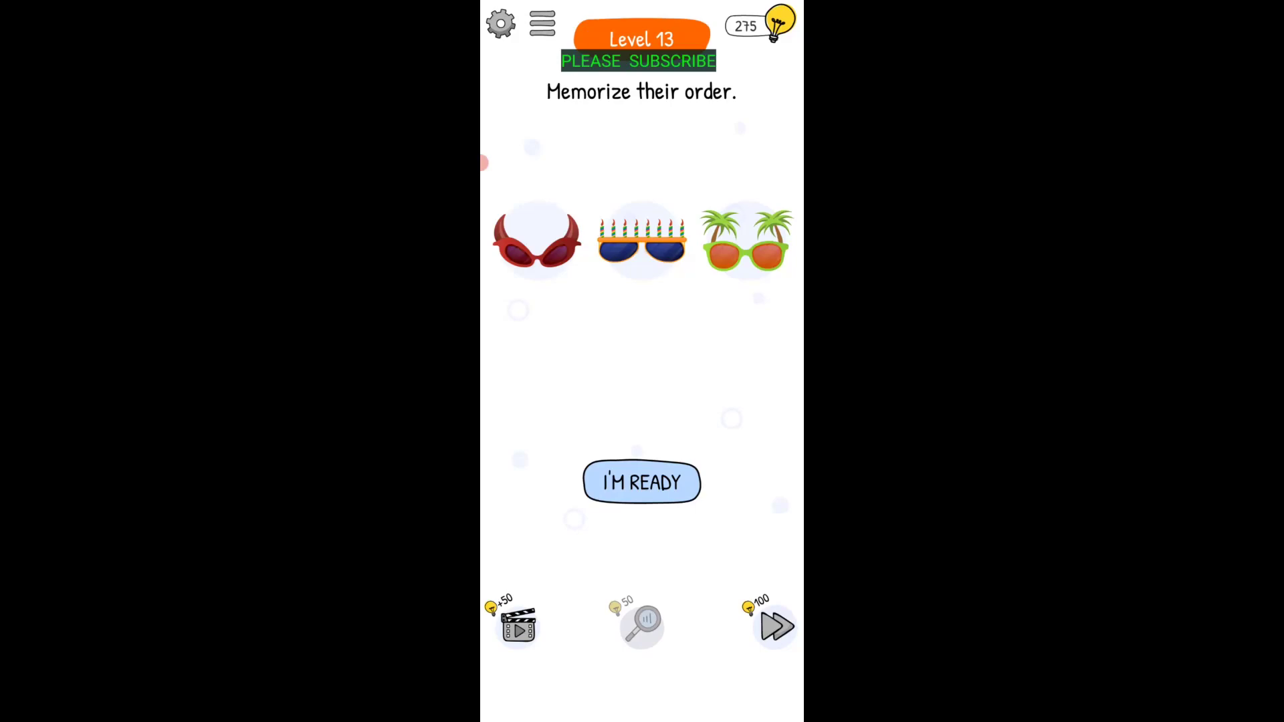
pyautogui.click(642, 483)
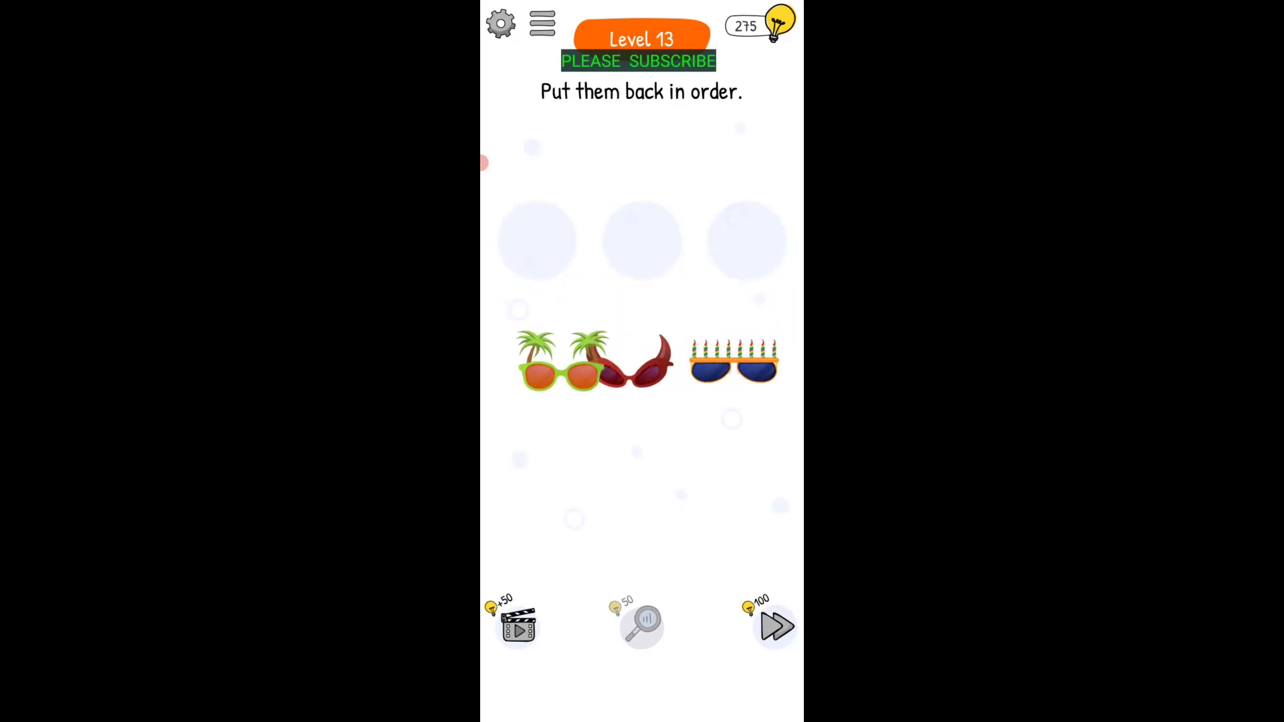
pyautogui.click(536, 361)
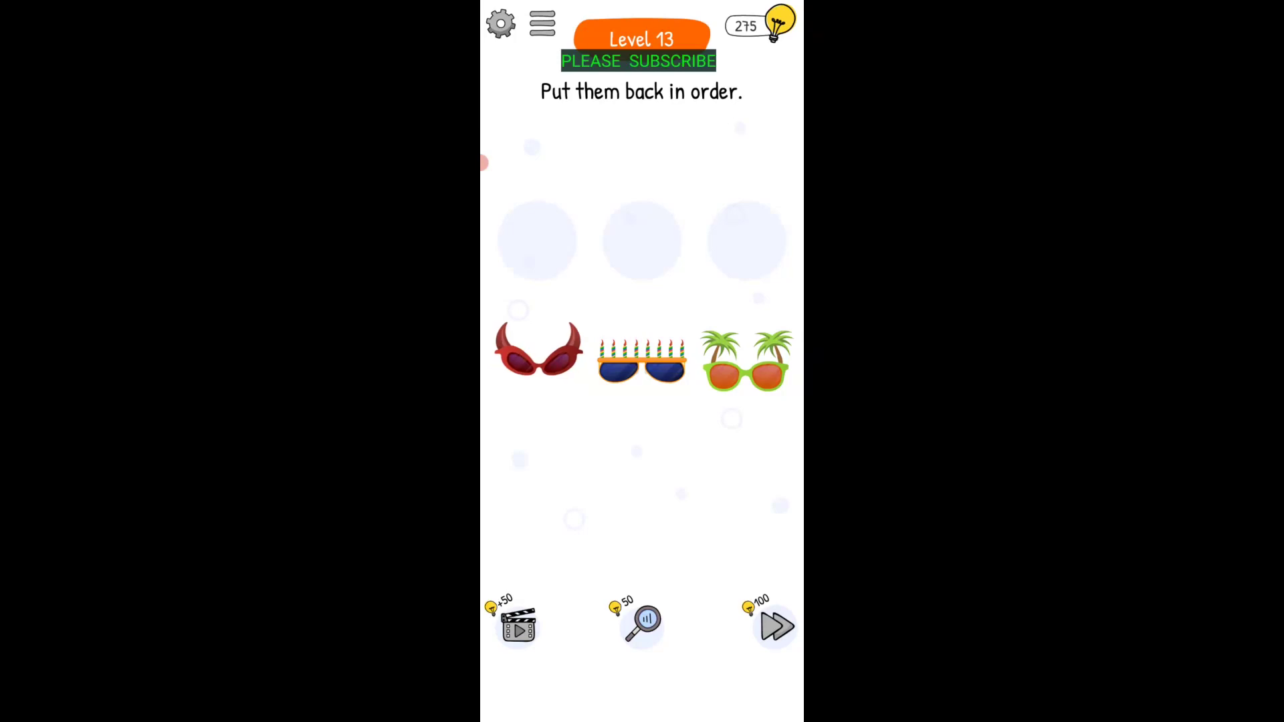
pyautogui.click(640, 361)
pyautogui.click(746, 361)
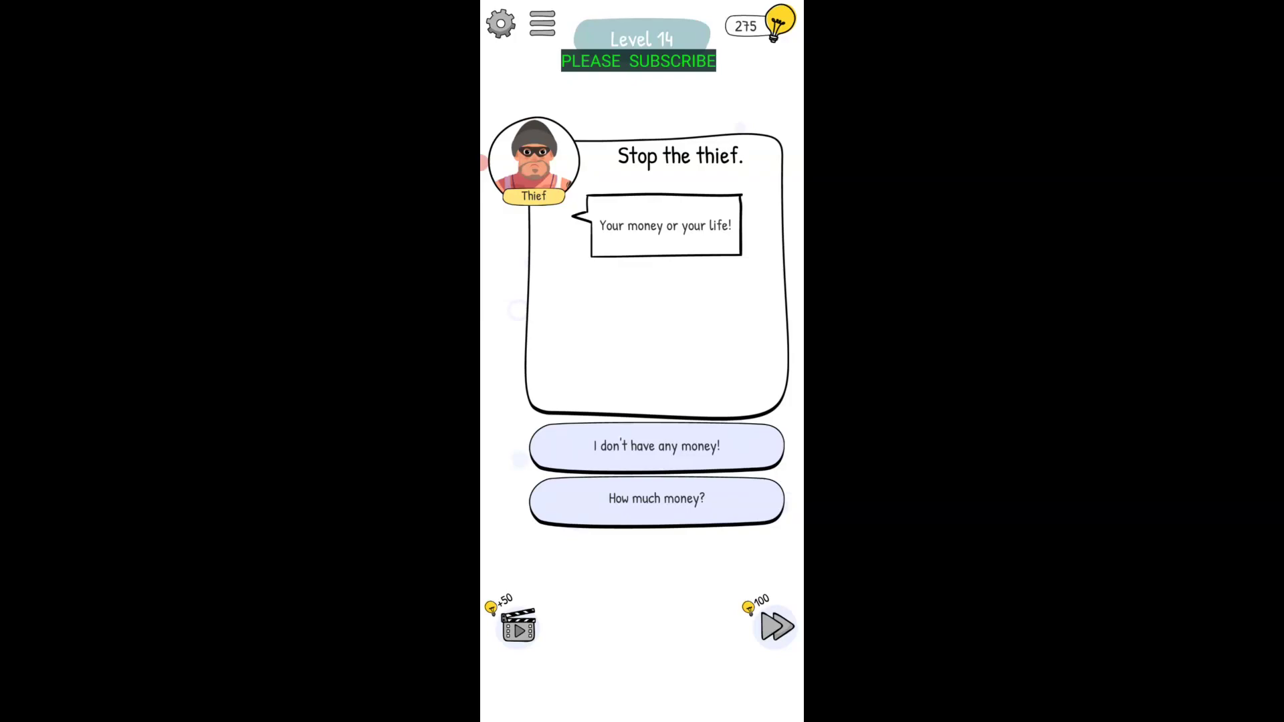
# Step: Tell the thief you have no money, then reply 'But I would die!'
pyautogui.click(657, 447)
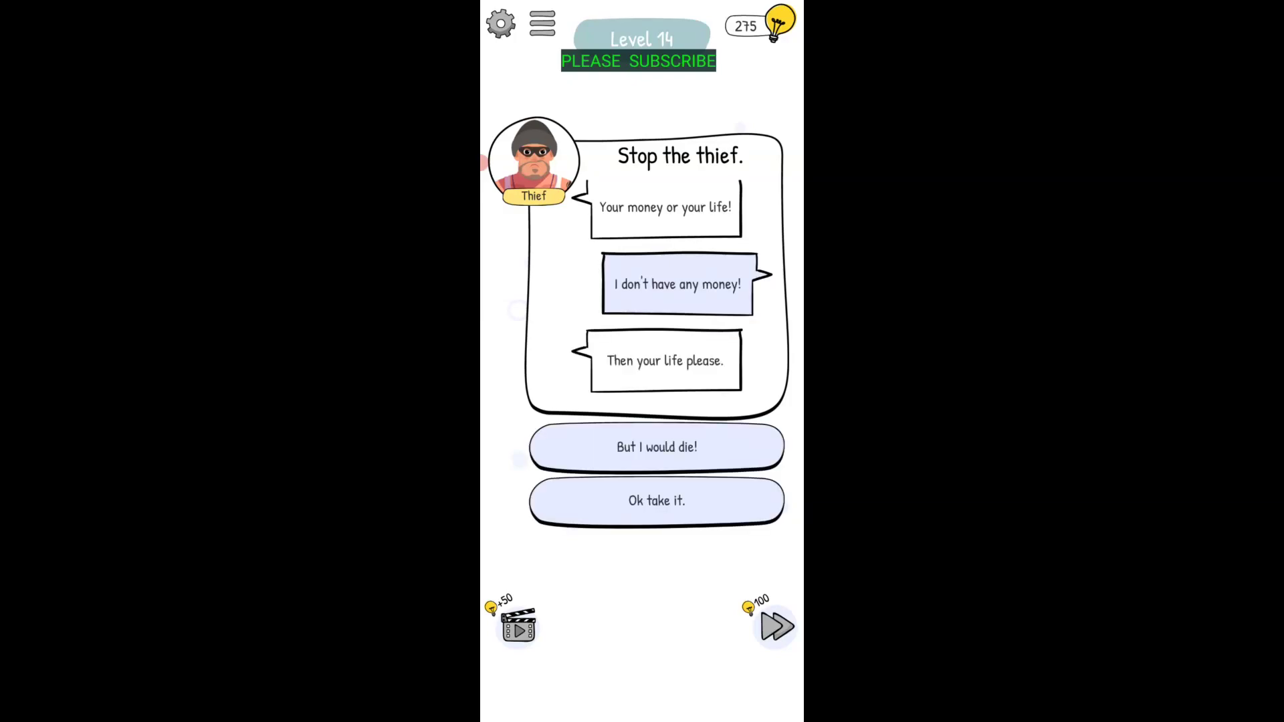
pyautogui.click(656, 447)
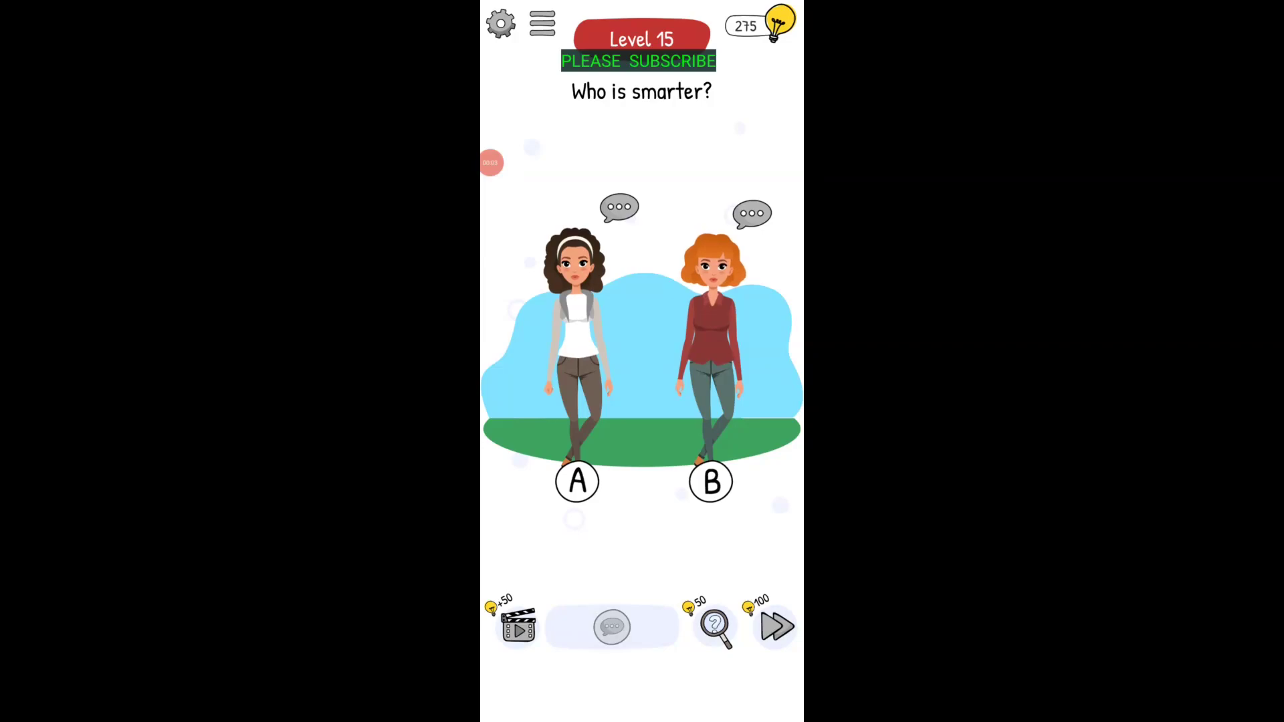
# Step: Ask Emily which of them is smarter, end that failed chat, and reopen it
pyautogui.click(620, 208)
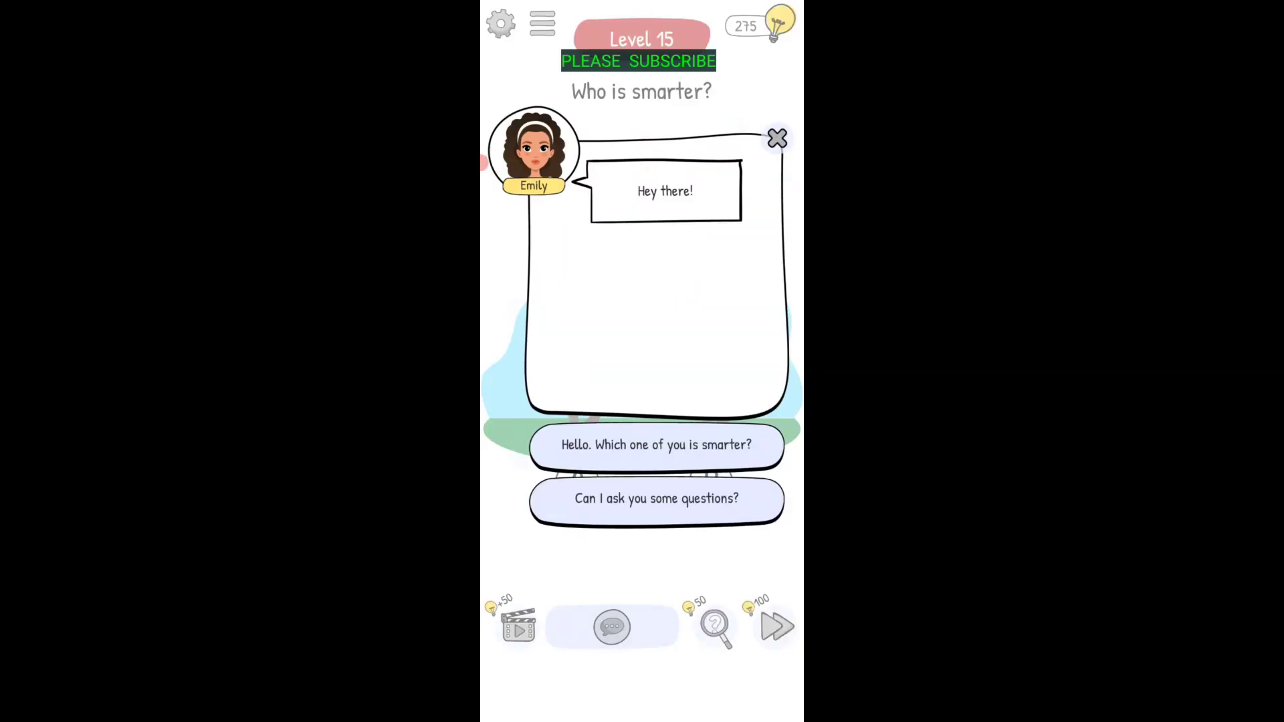
pyautogui.click(656, 444)
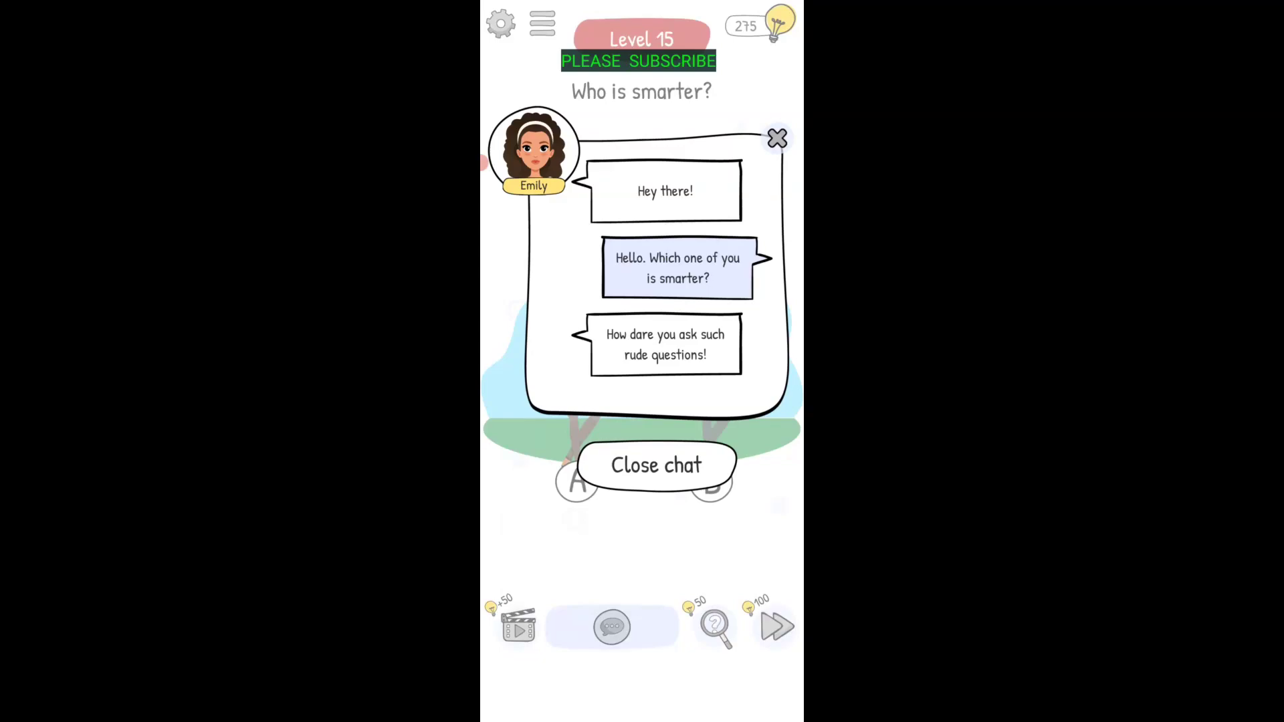
pyautogui.click(657, 465)
pyautogui.click(617, 207)
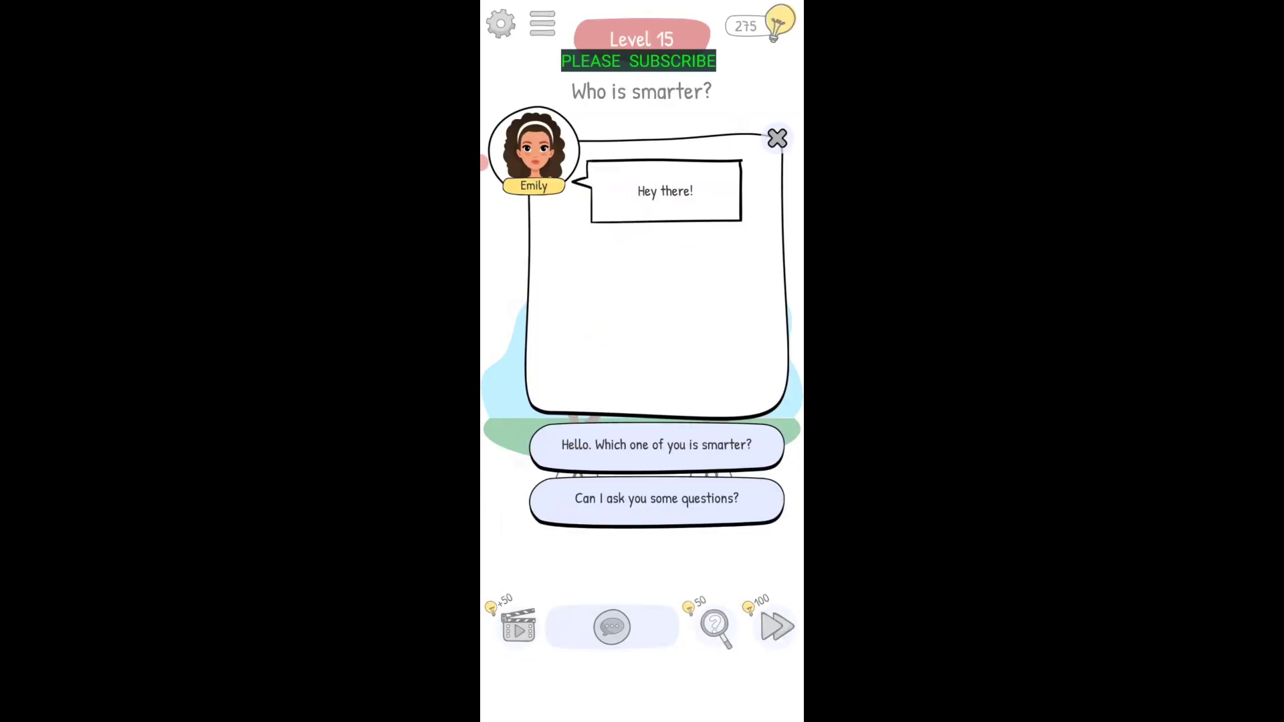
# Step: Ask Emily 2+2 and 55+35, end her chat, and start talking to Gia
pyautogui.click(656, 498)
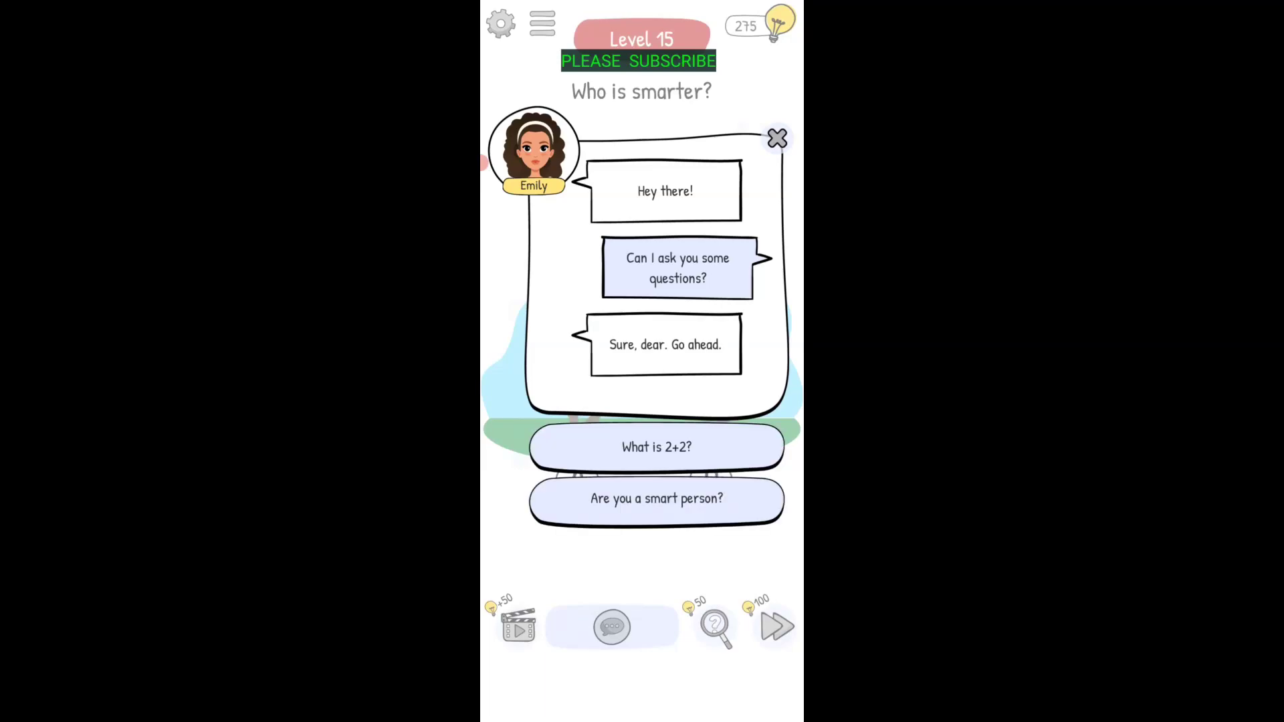
pyautogui.click(657, 448)
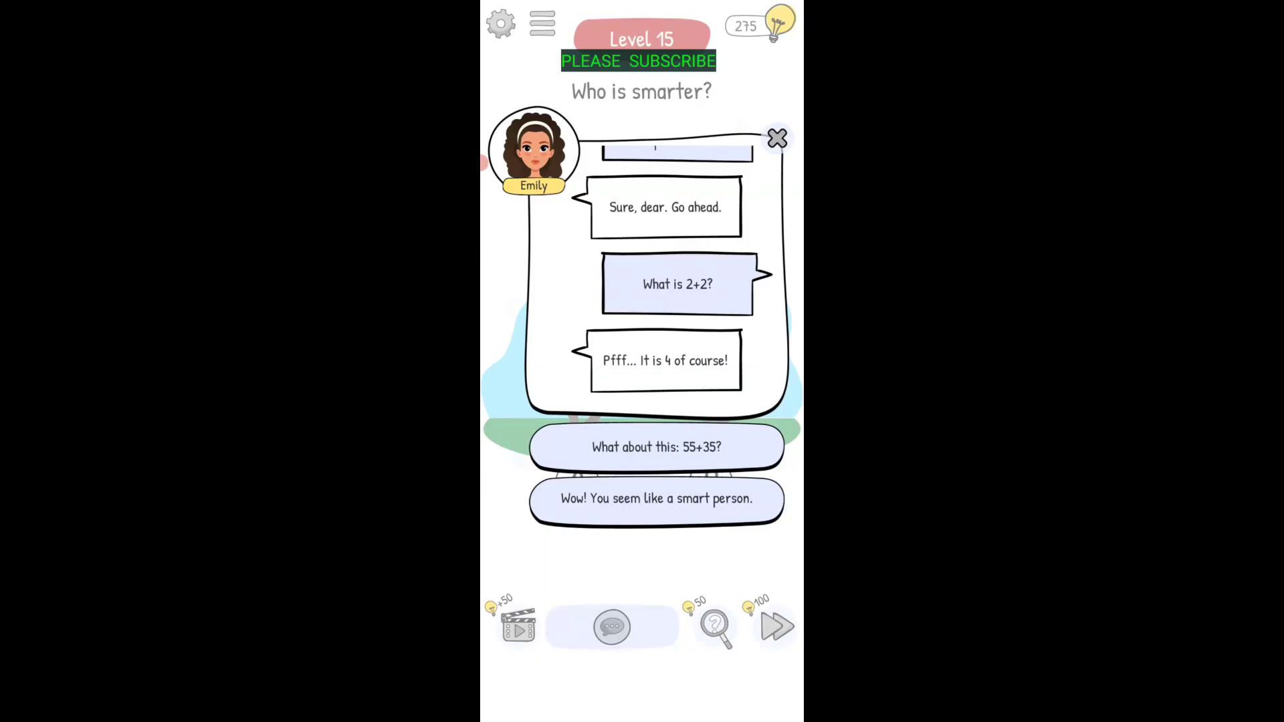
pyautogui.click(656, 448)
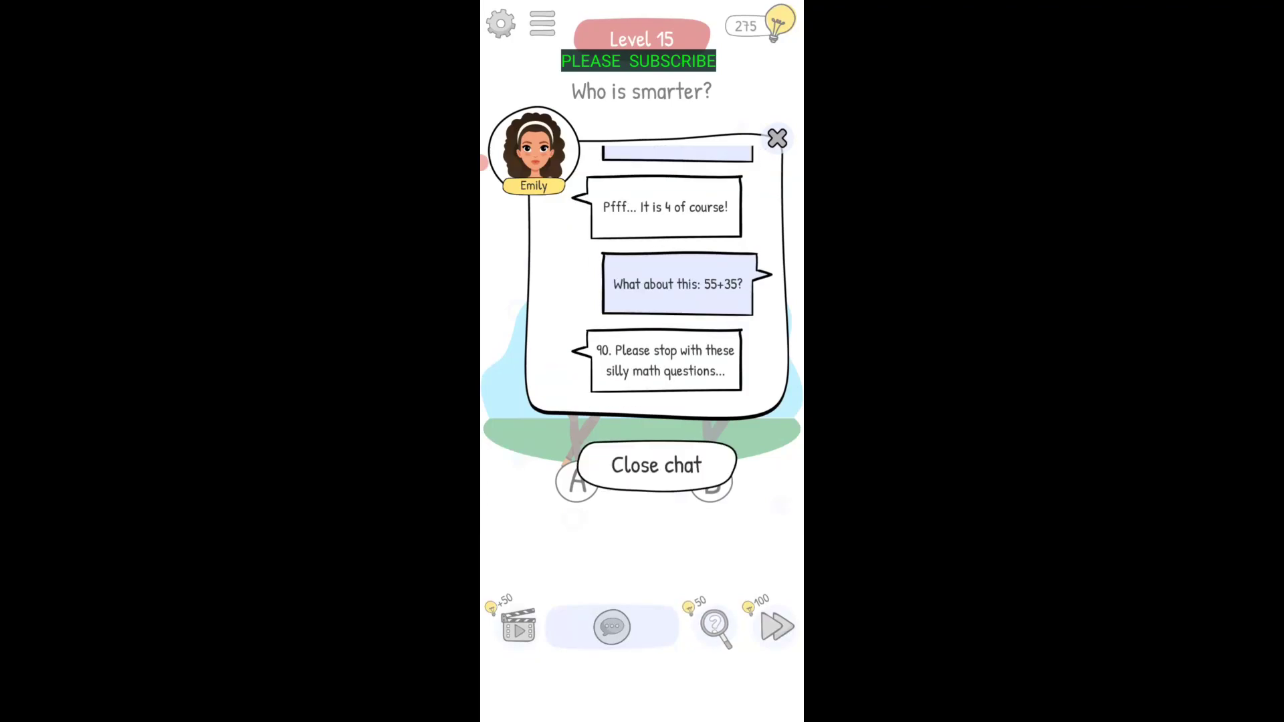
pyautogui.click(656, 467)
pyautogui.click(751, 215)
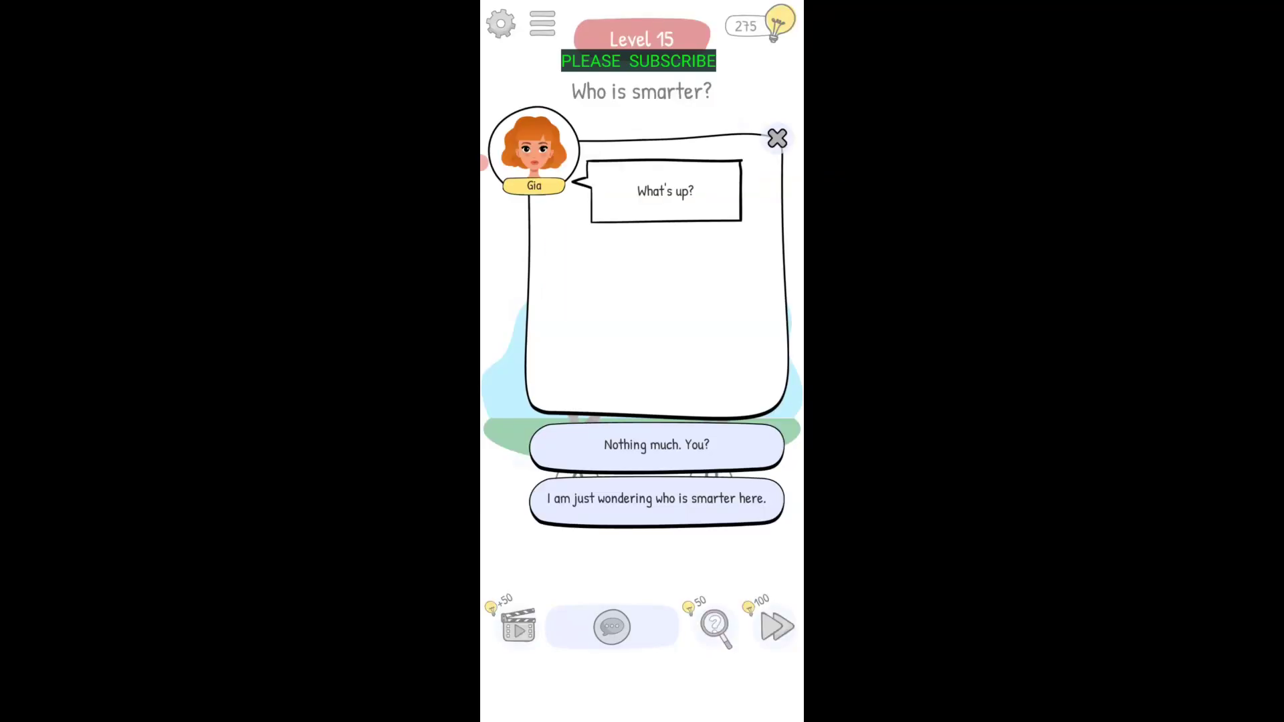
# Step: Get Gia to answer 3 for 2+2, close her chat, and choose Emily (A)
pyautogui.click(656, 445)
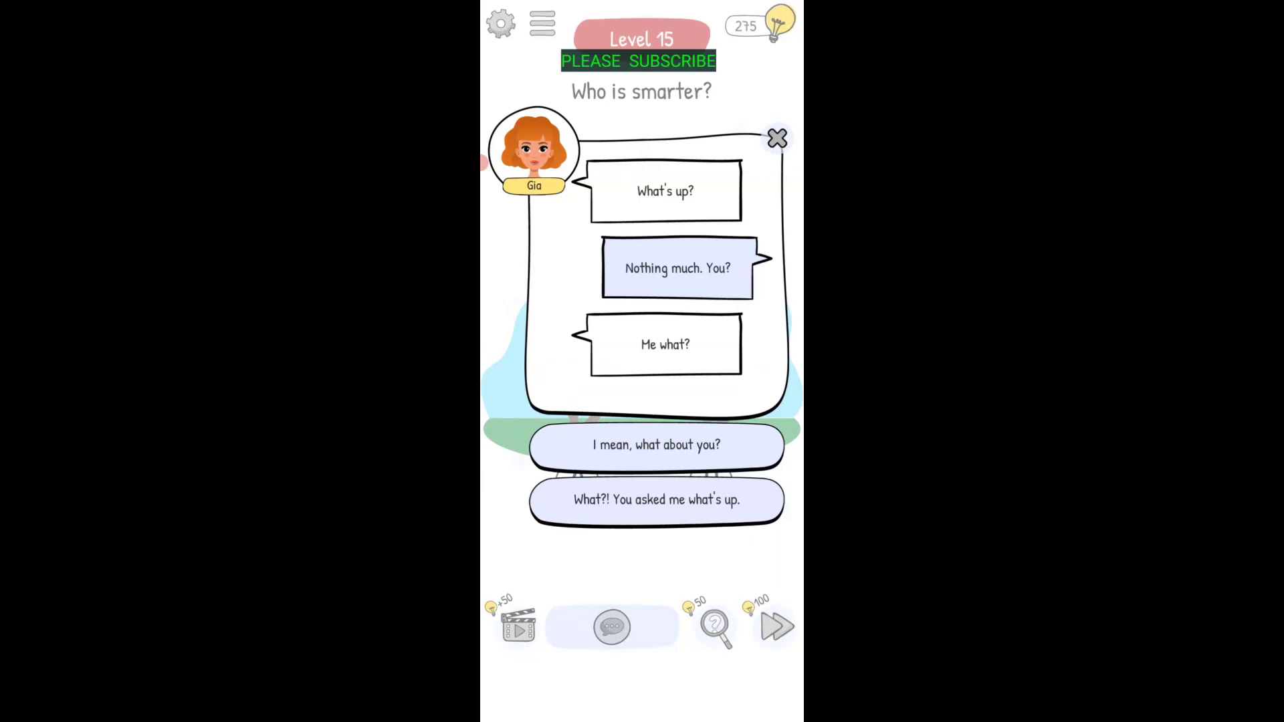
pyautogui.click(622, 445)
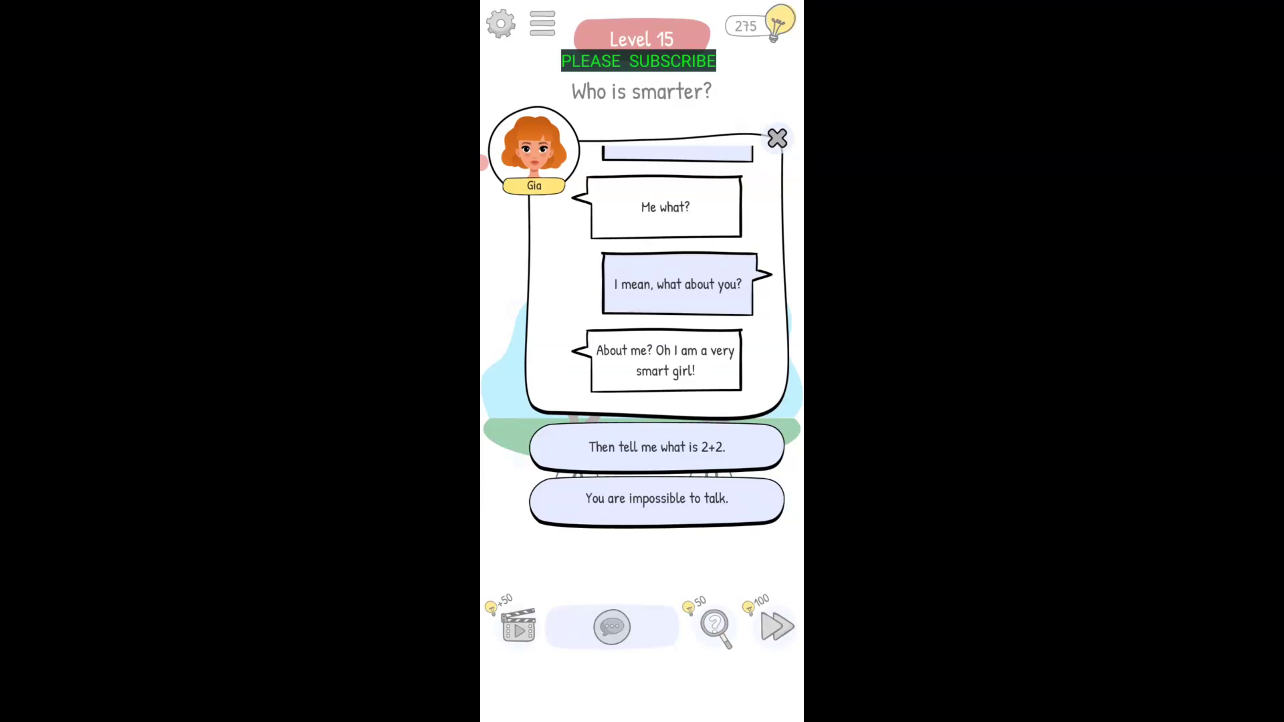
pyautogui.click(656, 448)
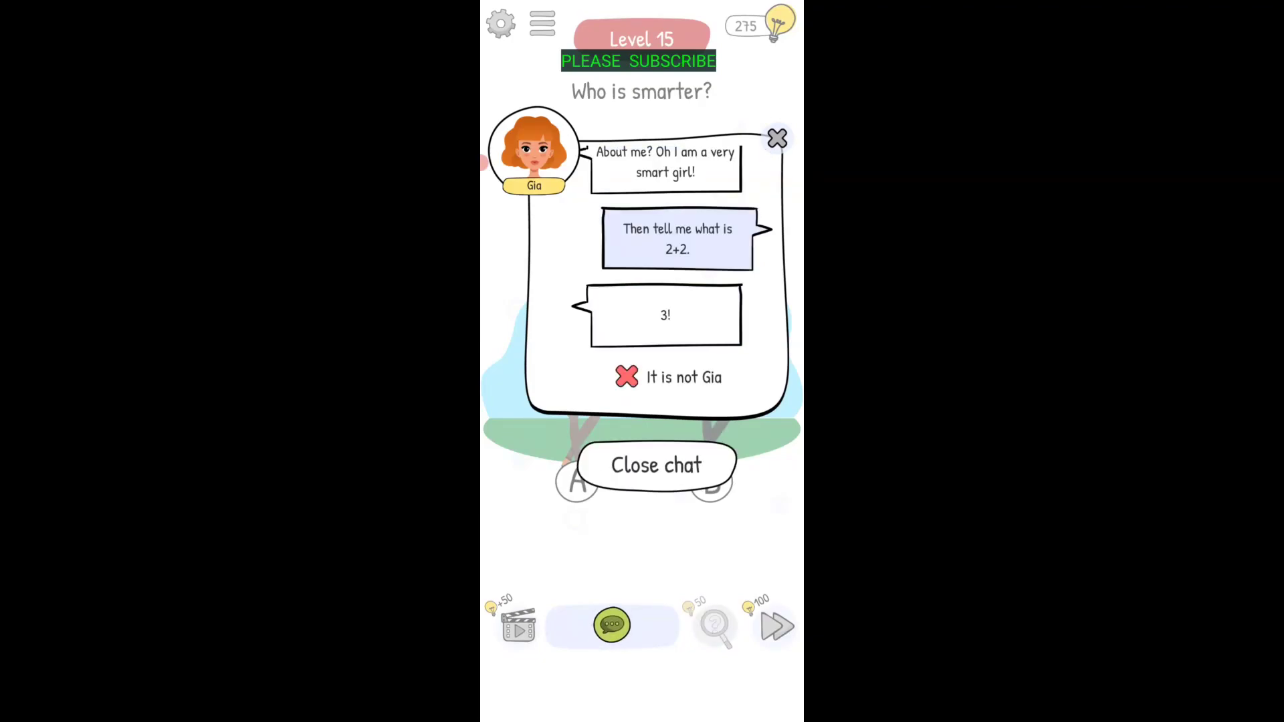
pyautogui.click(656, 465)
pyautogui.click(577, 482)
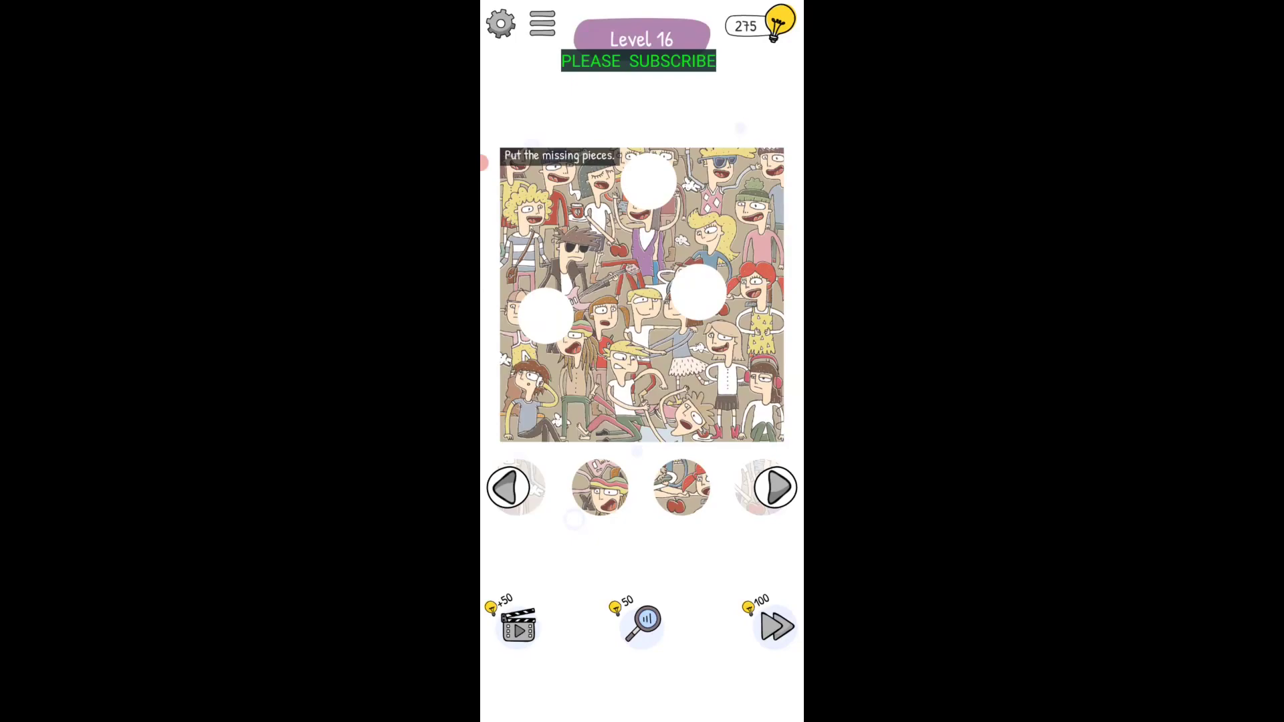
# Step: Fill the top, right and left holes of the crowd picture, then continue to Level 17
pyautogui.click(777, 486)
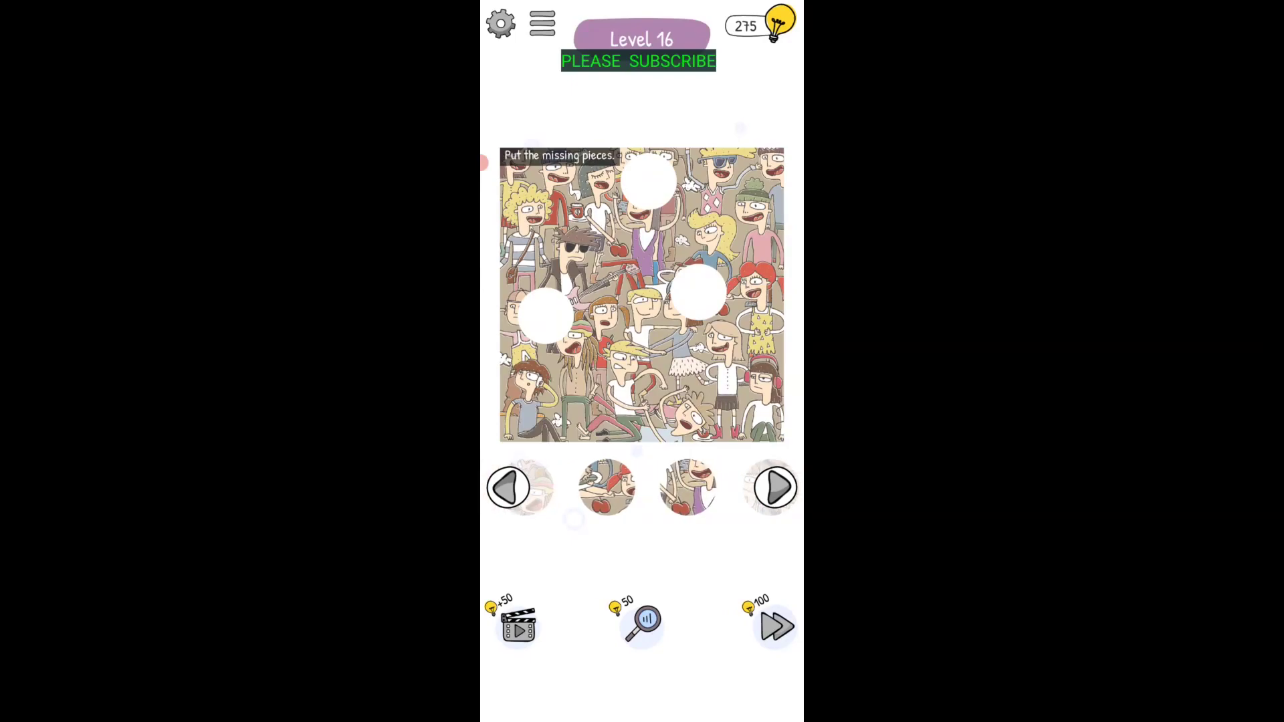
pyautogui.click(777, 487)
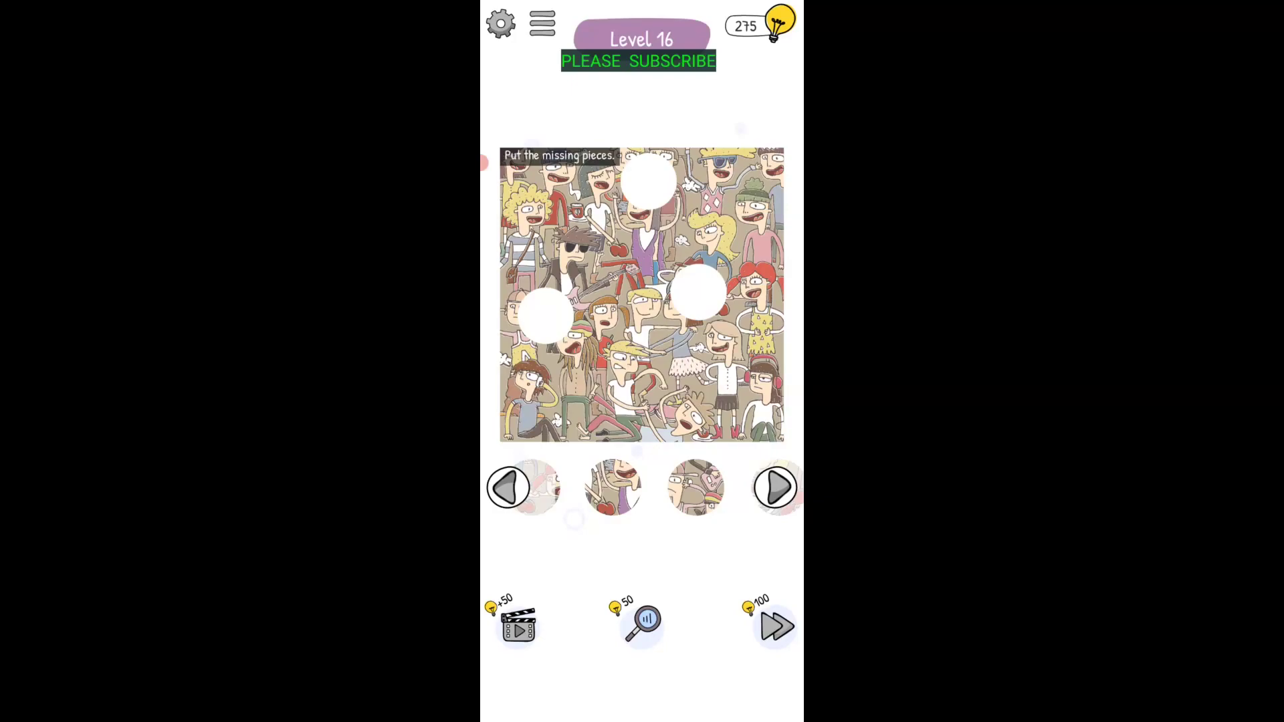
pyautogui.click(778, 487)
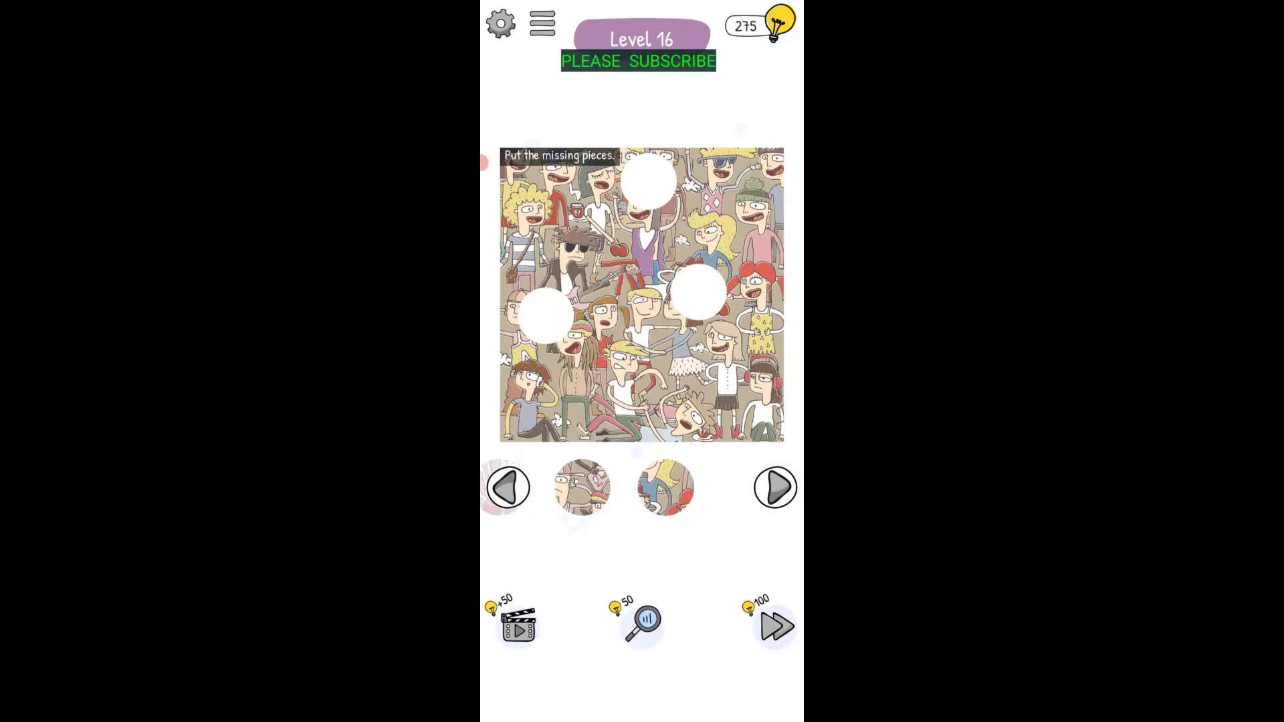
pyautogui.moveTo(602, 487)
pyautogui.mouseDown()
pyautogui.moveTo(683, 487)
pyautogui.moveTo(552, 486)
pyautogui.mouseUp()
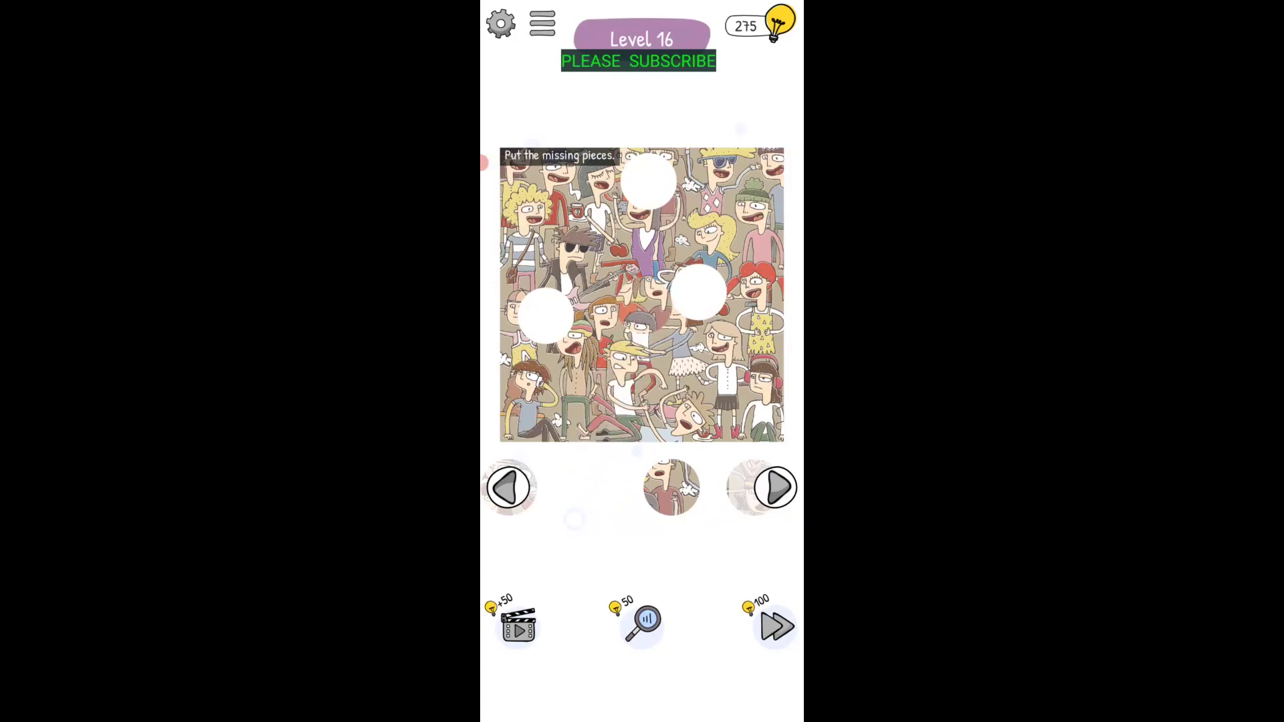
pyautogui.moveTo(590, 487); pyautogui.dragTo(650, 181)
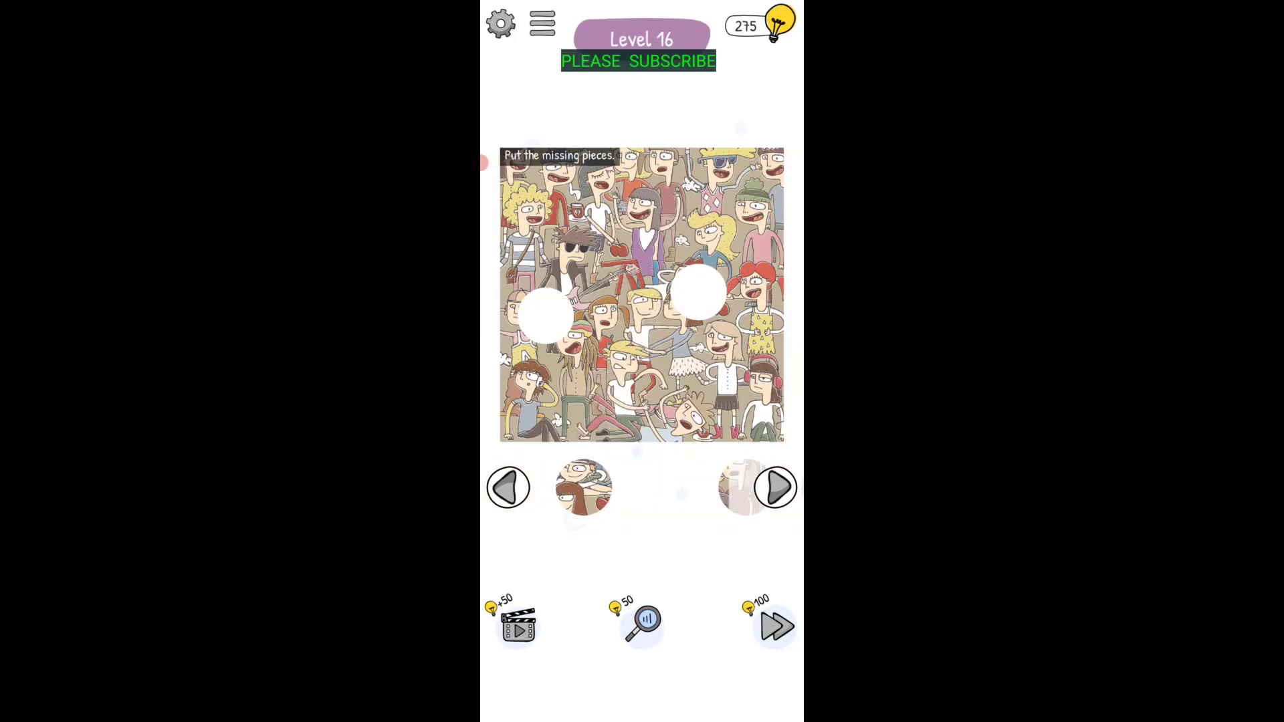
pyautogui.moveTo(583, 487); pyautogui.dragTo(700, 291)
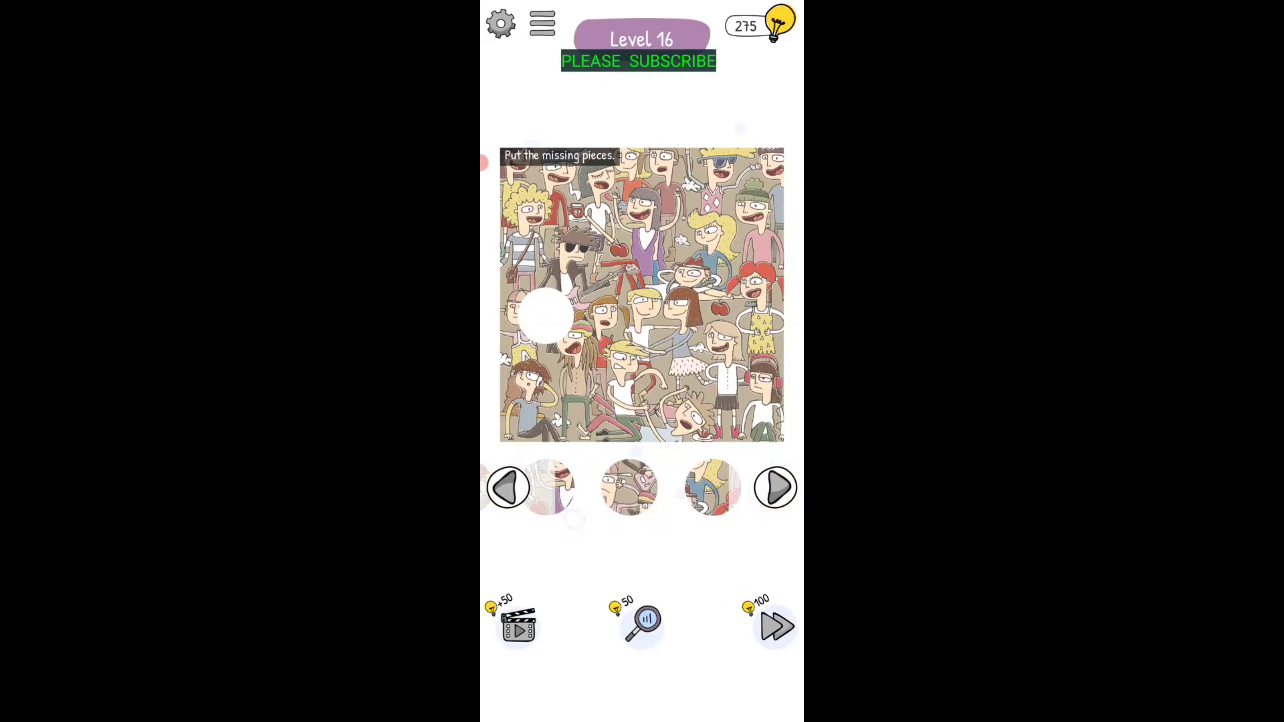
pyautogui.moveTo(630, 488); pyautogui.dragTo(548, 317)
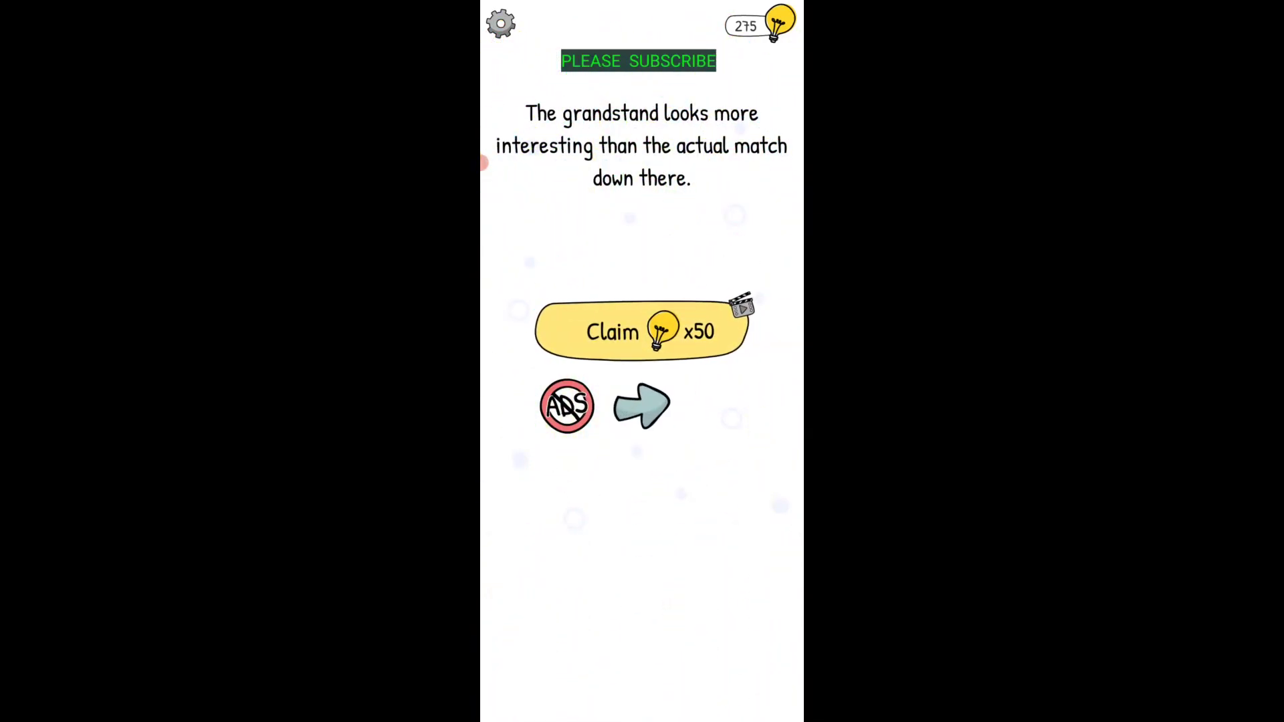
pyautogui.click(484, 161)
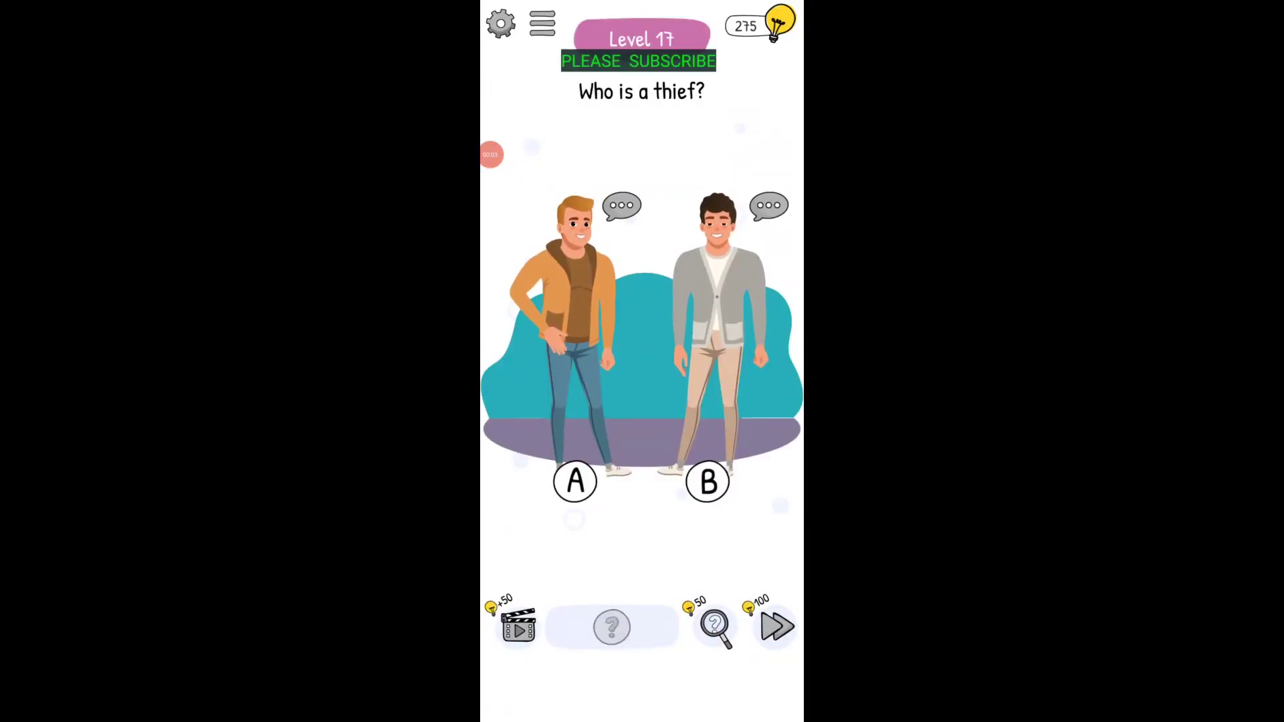
# Step: Question Gary about a thief being here and why he sounds nervous
pyautogui.click(621, 206)
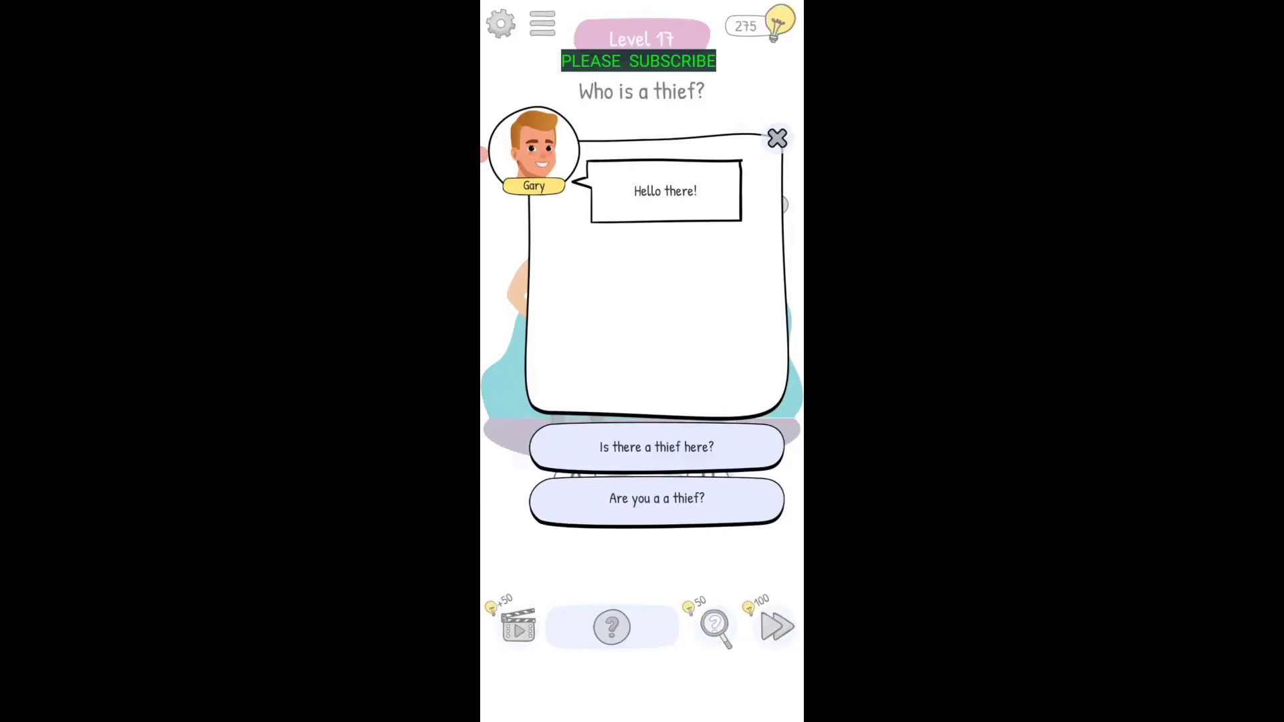
pyautogui.click(656, 447)
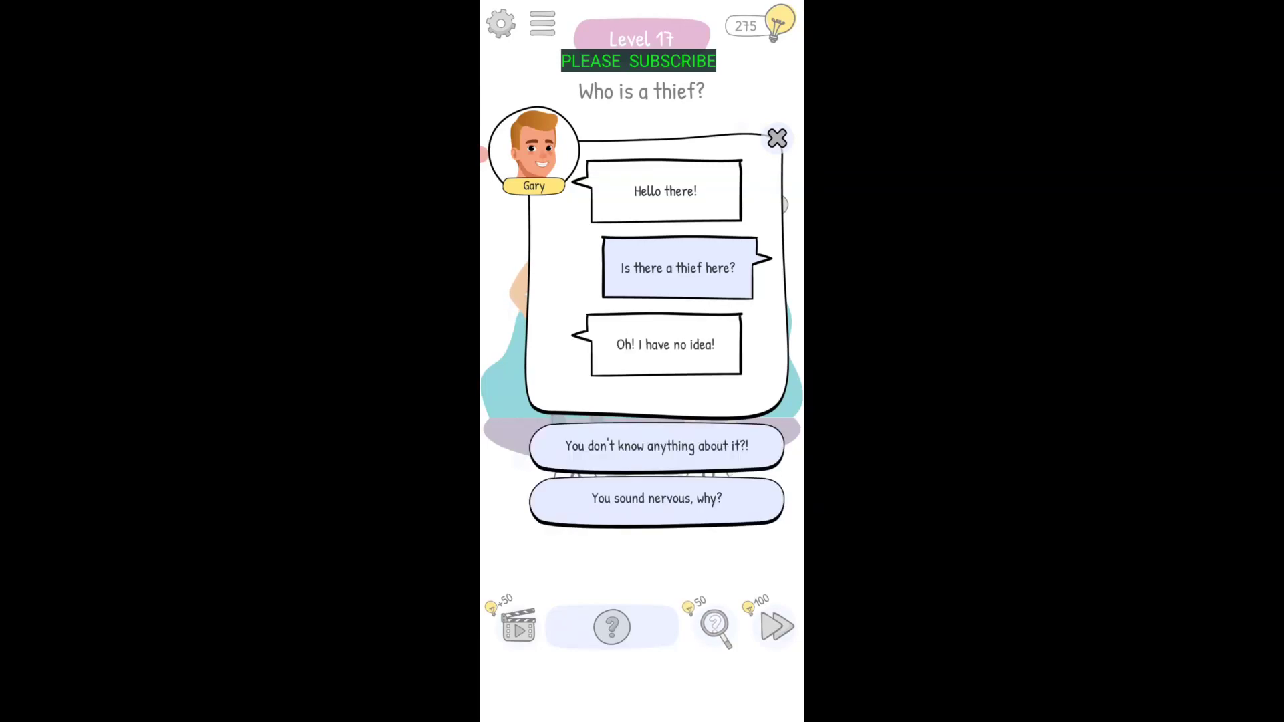
pyautogui.click(656, 499)
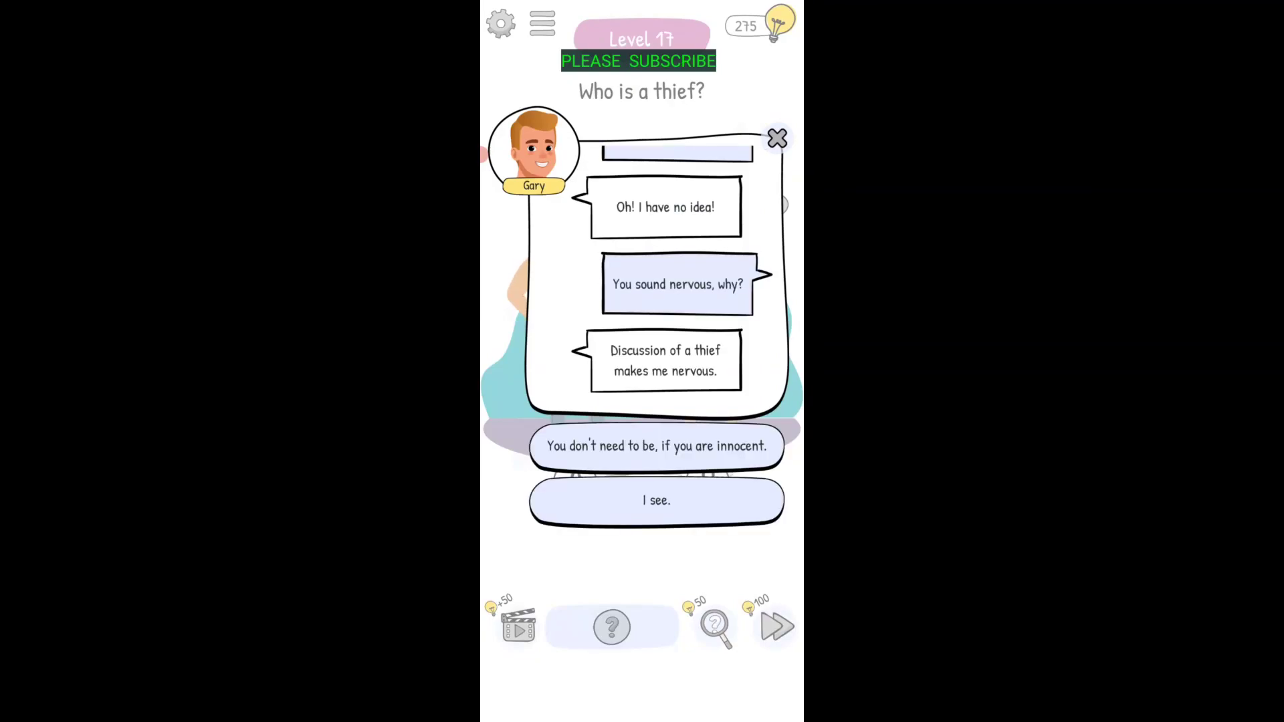
pyautogui.click(657, 446)
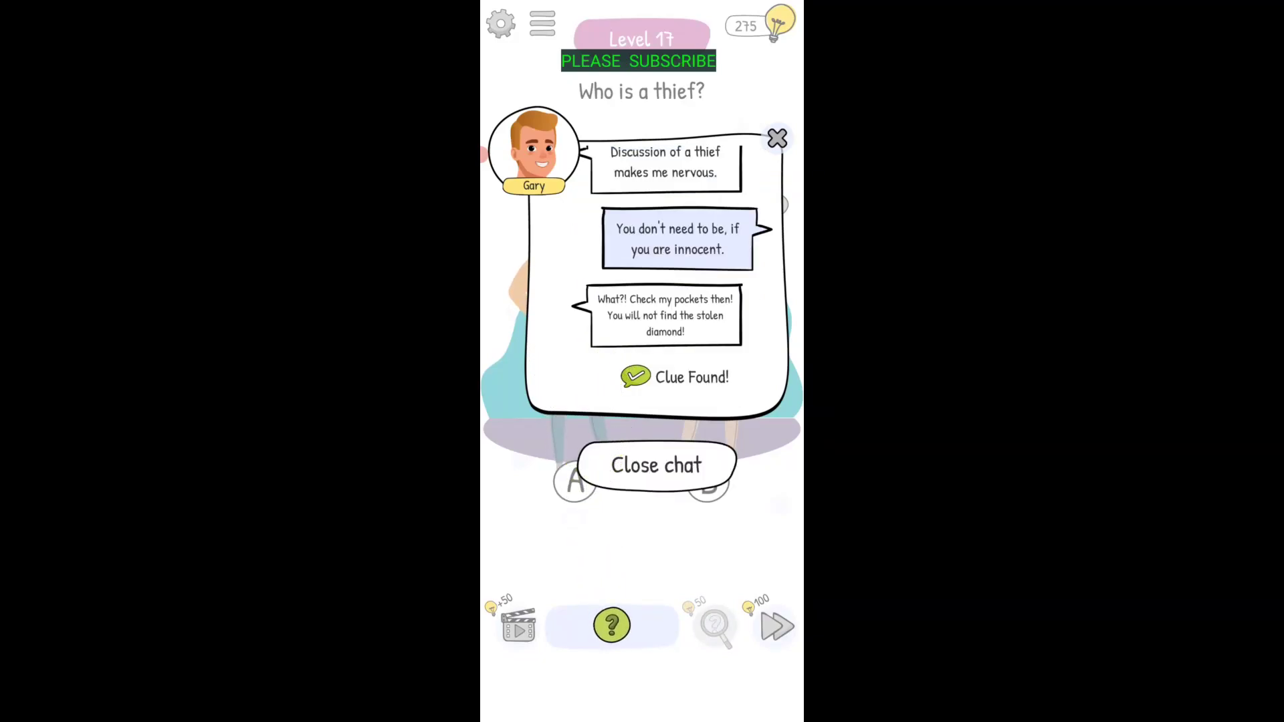
# Step: Close Gary's chat, inspect suspect A for the diamond, and name B as the thief
pyautogui.click(656, 465)
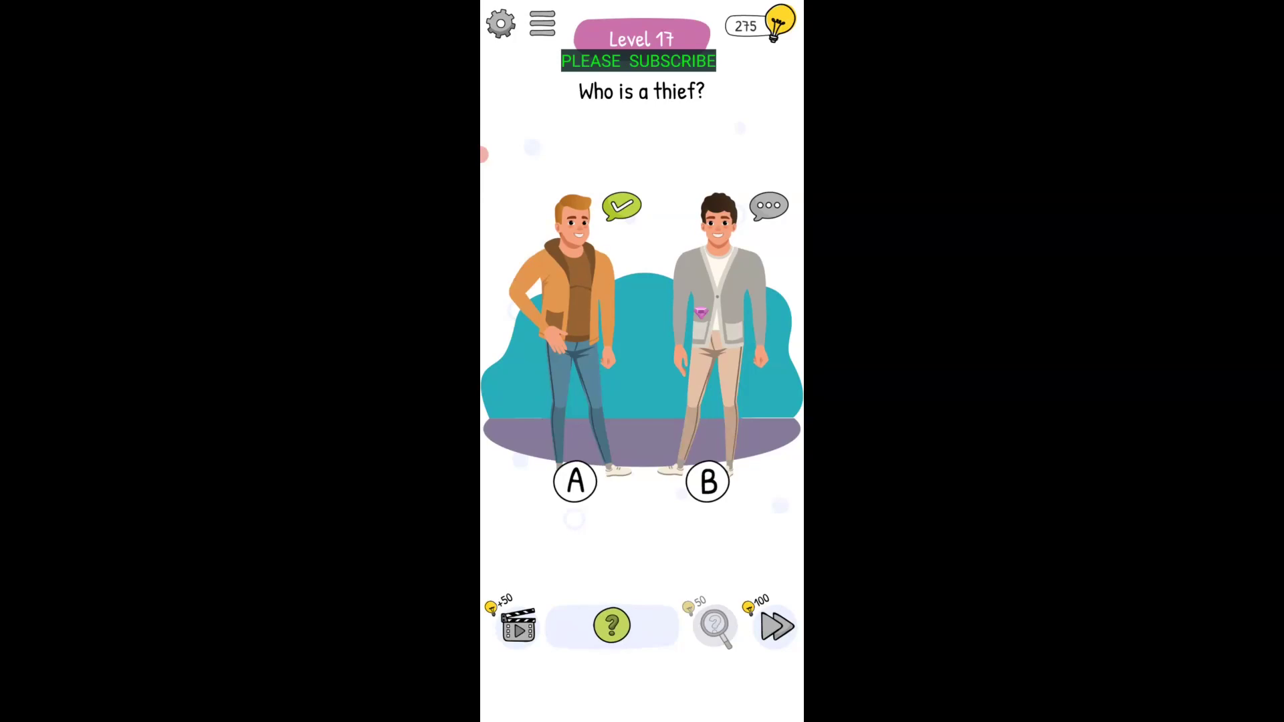
pyautogui.click(569, 291)
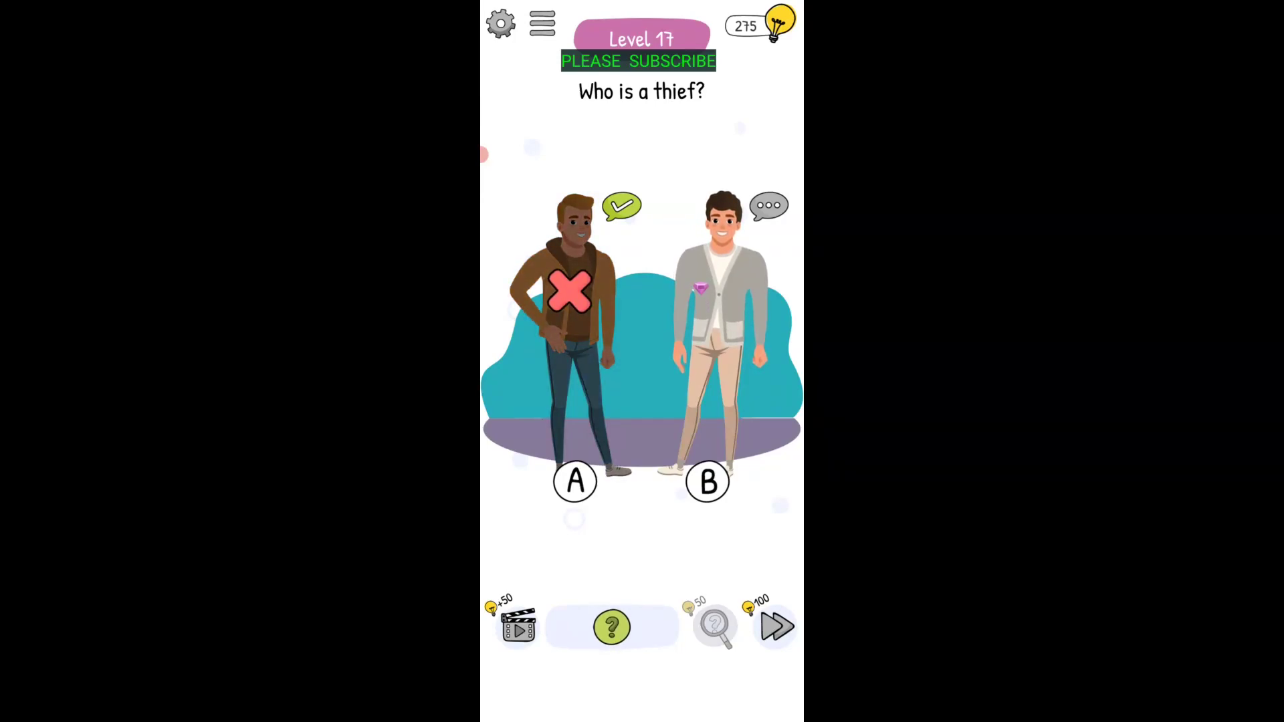
pyautogui.click(708, 482)
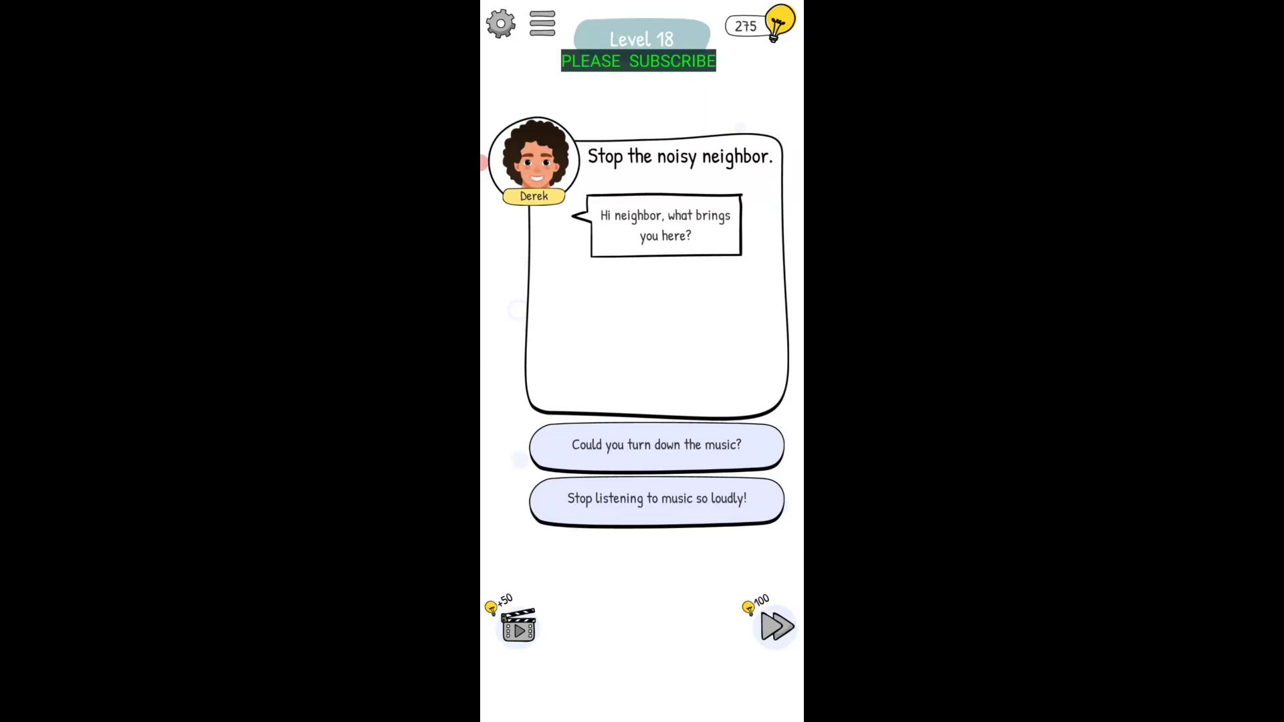
# Step: Ask the neighbour to turn down the music, say you must study, then 'Not for me!'
pyautogui.click(656, 445)
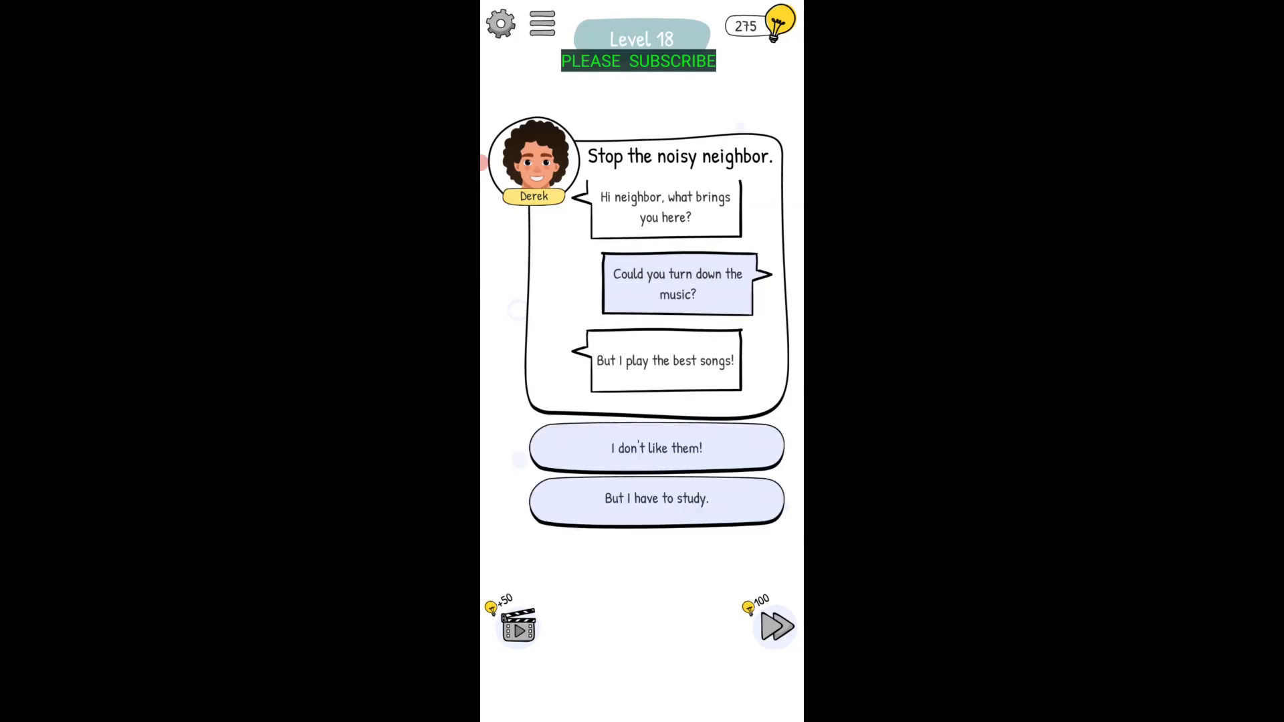
pyautogui.click(657, 498)
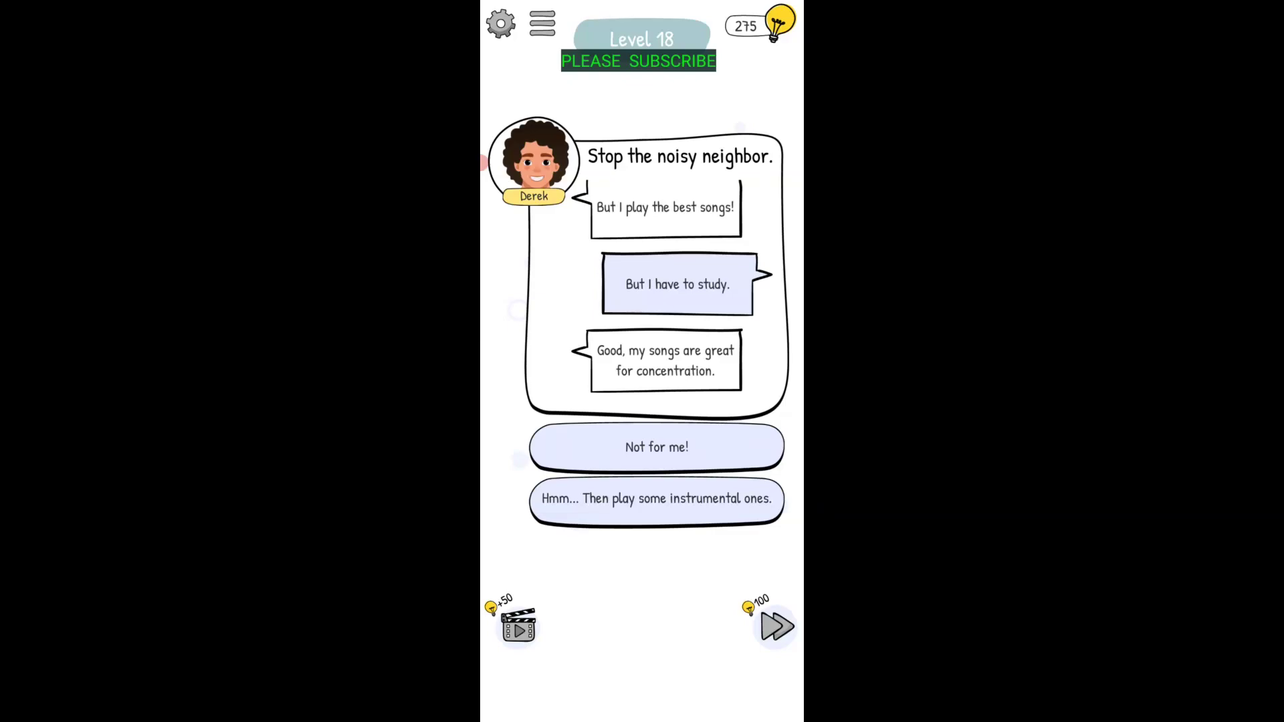
pyautogui.click(657, 446)
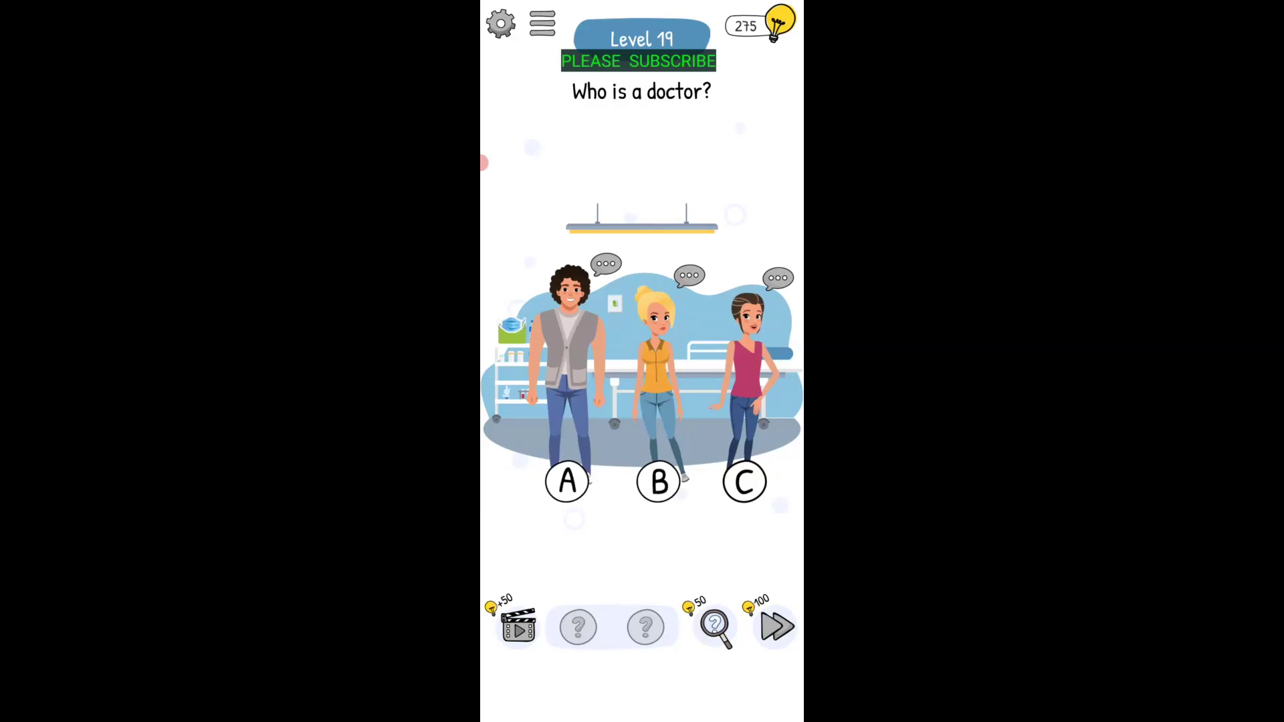
# Step: Ask Derek if he's a doctor, claim a sore throat, explain yourself, then close the chat
pyautogui.click(570, 291)
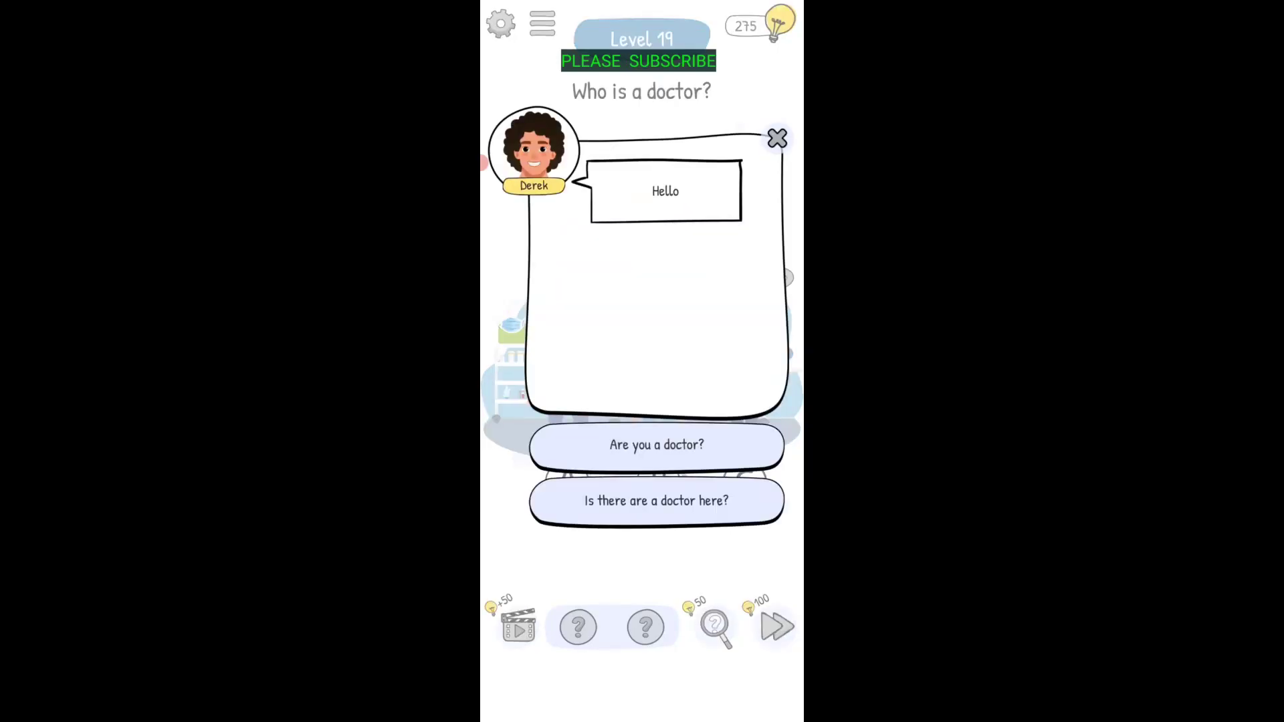
pyautogui.click(657, 445)
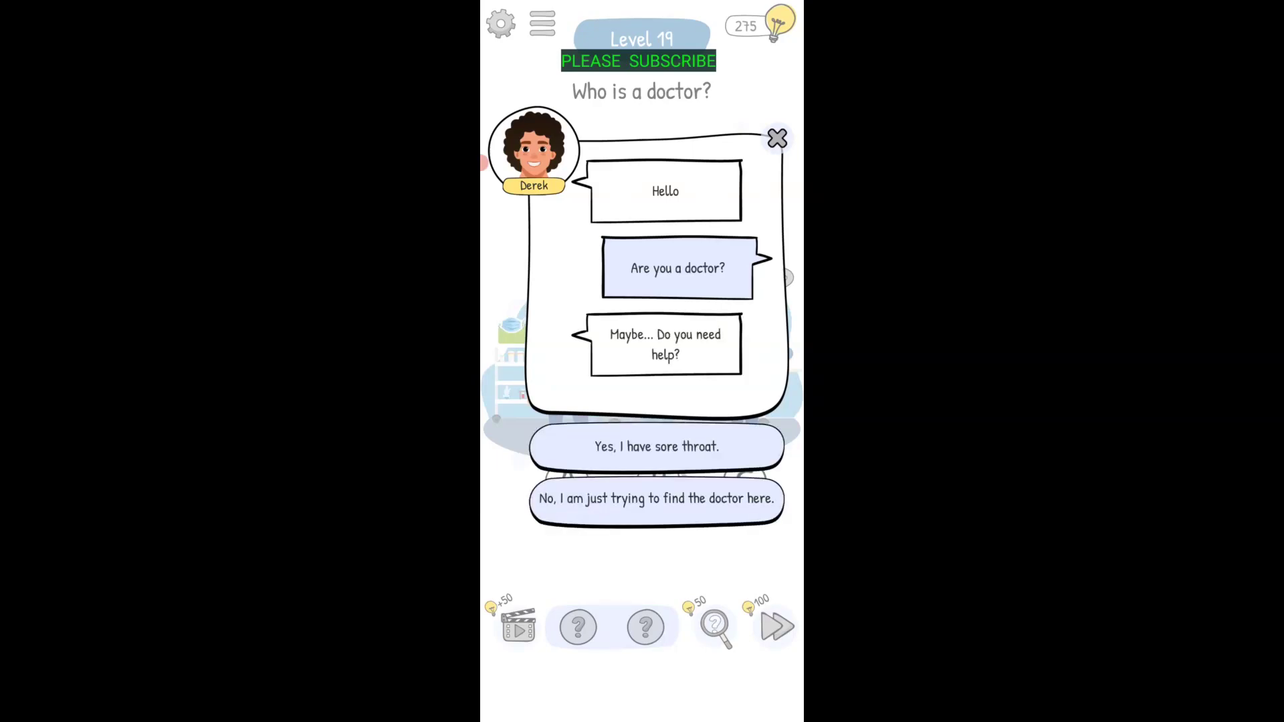
pyautogui.click(657, 447)
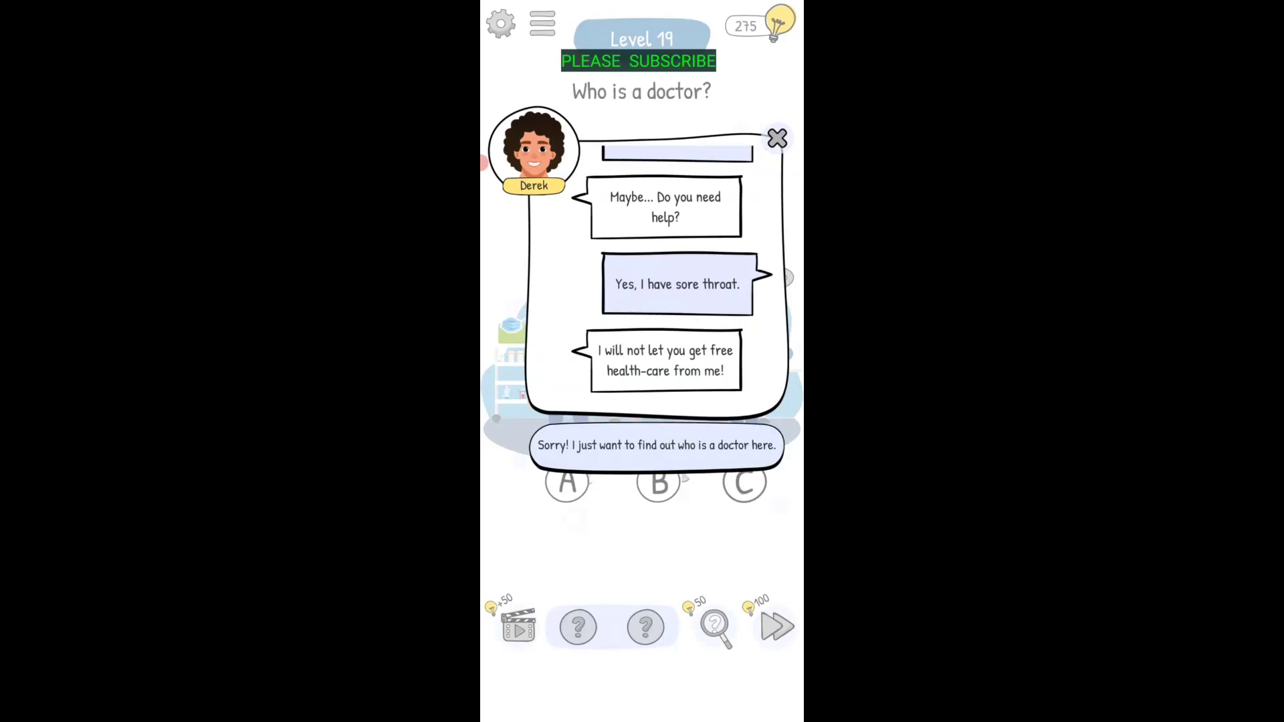
pyautogui.click(657, 446)
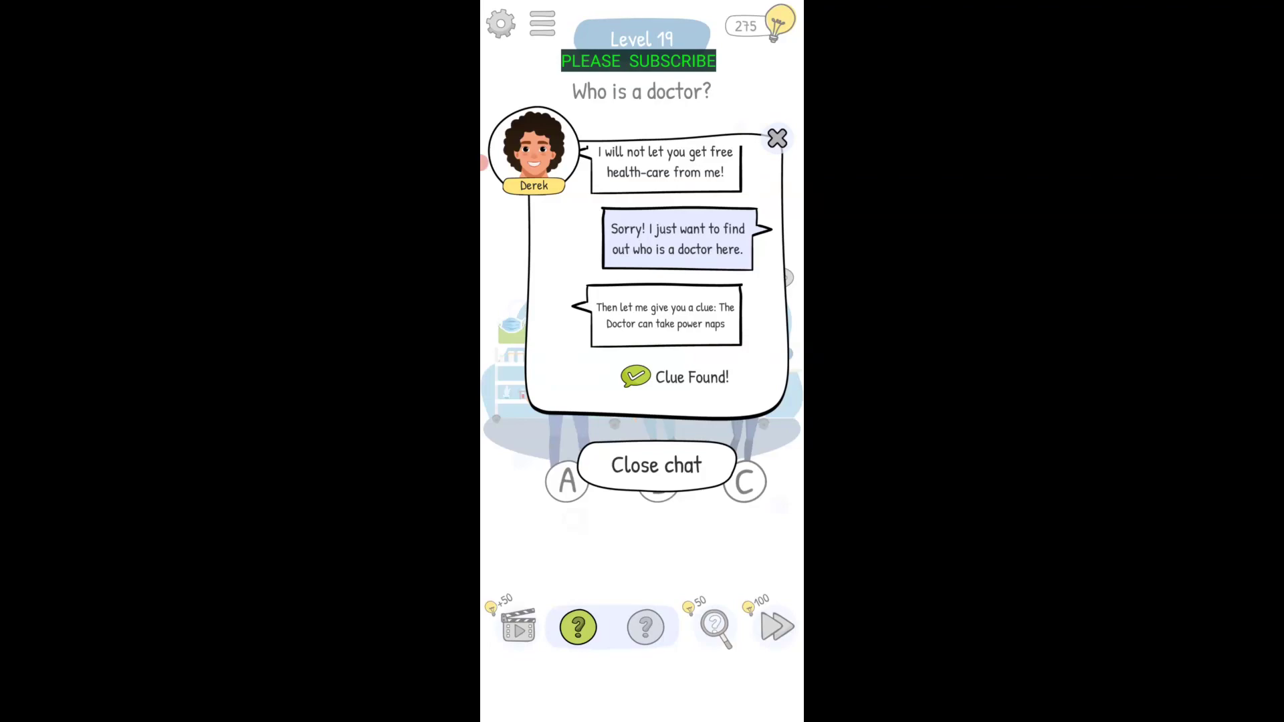
pyautogui.click(656, 465)
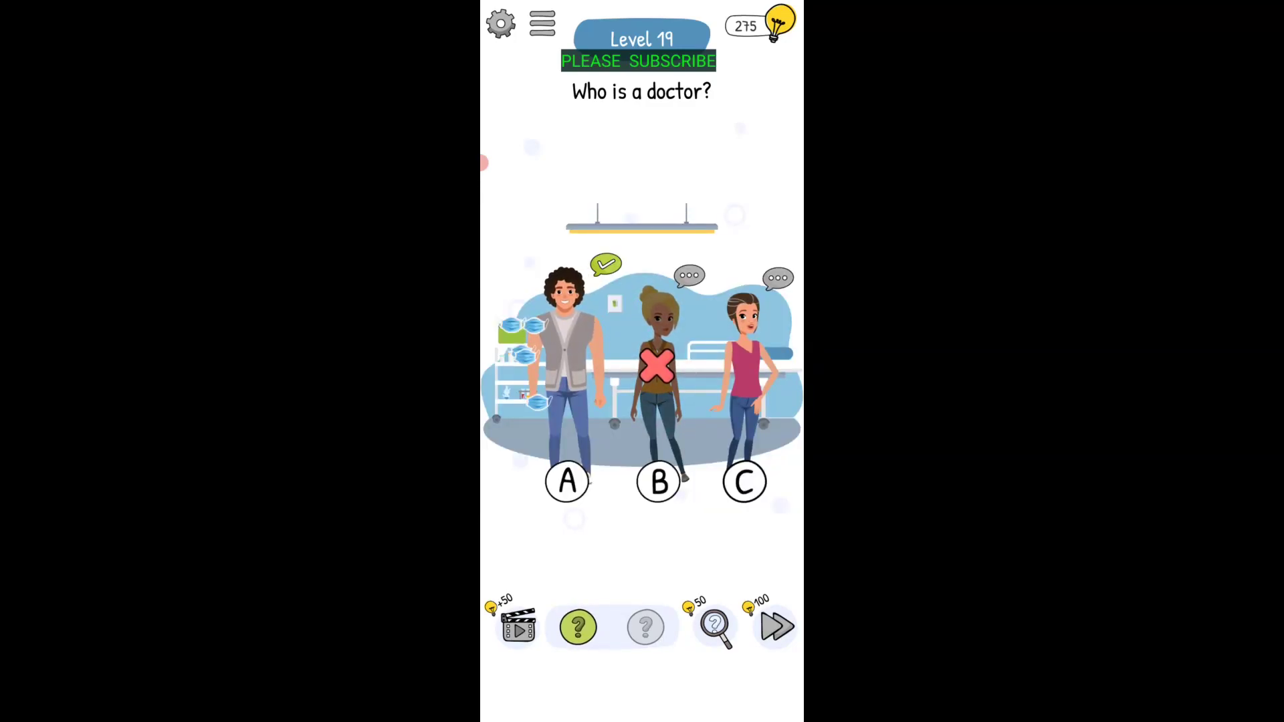
# Step: Question Bella (suspect C) about a doctor and your stomach, ending without a clue
pyautogui.click(778, 279)
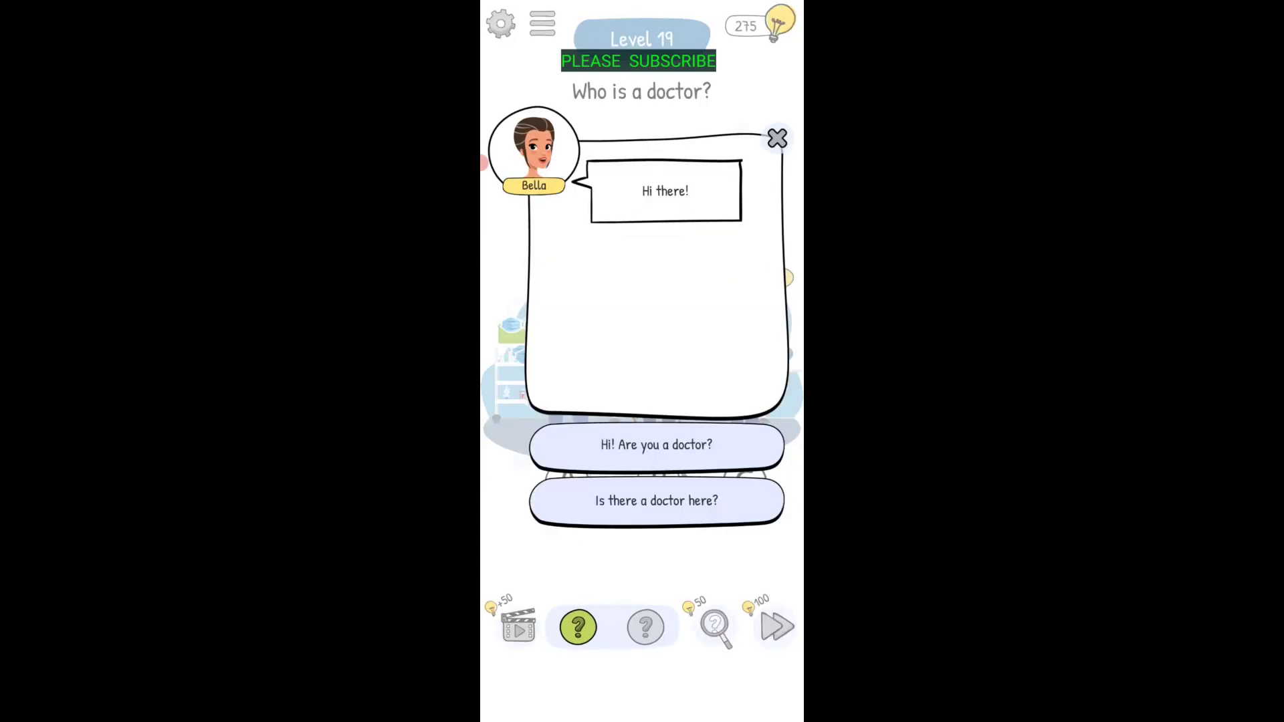
pyautogui.click(656, 501)
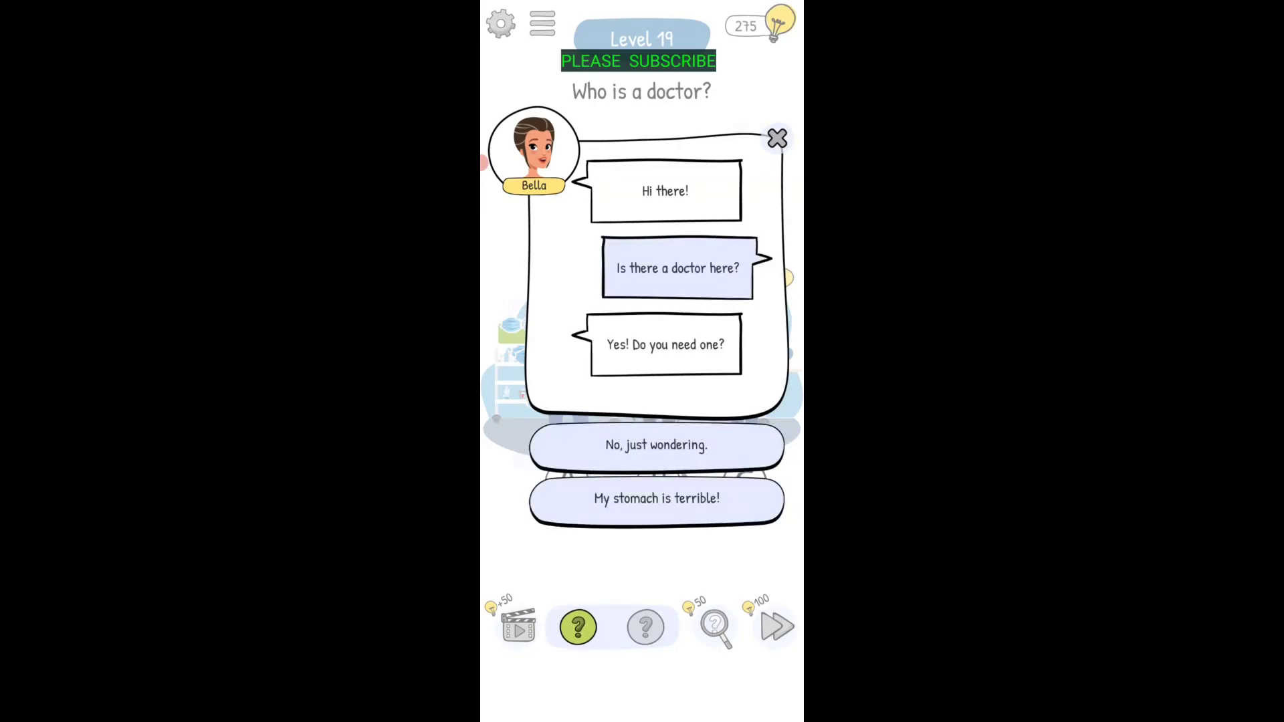
pyautogui.click(656, 498)
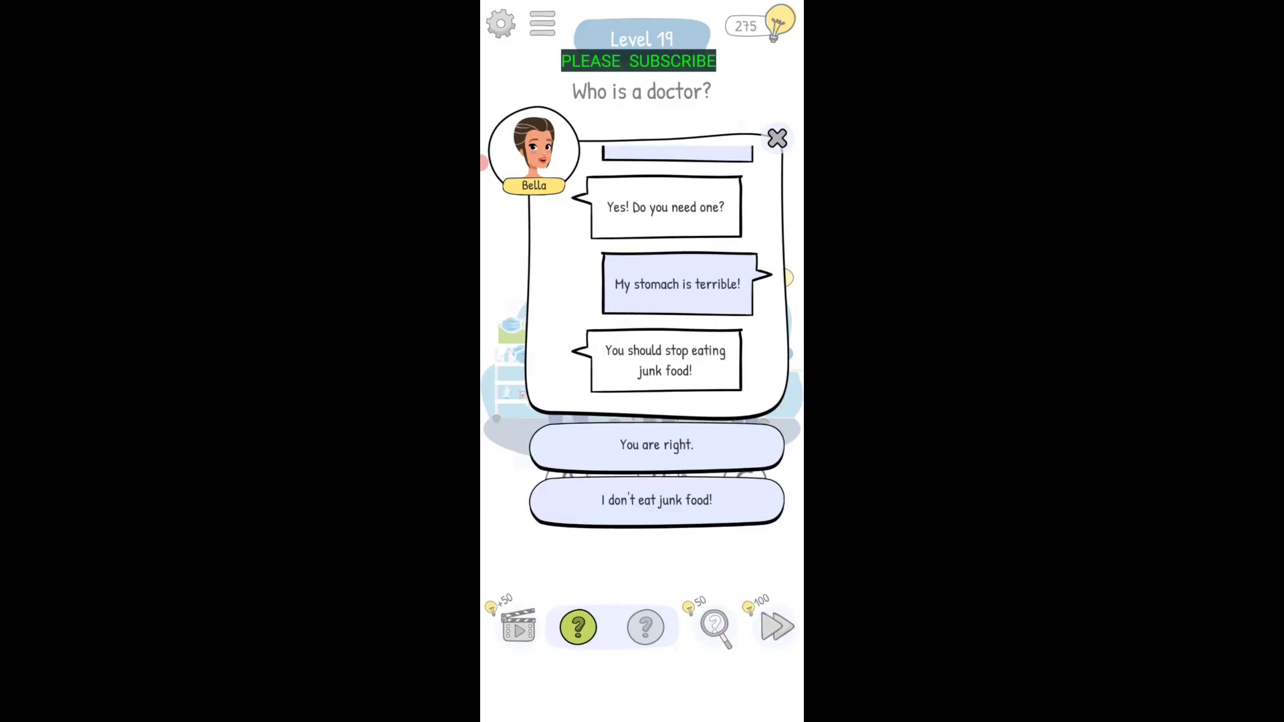
pyautogui.click(657, 499)
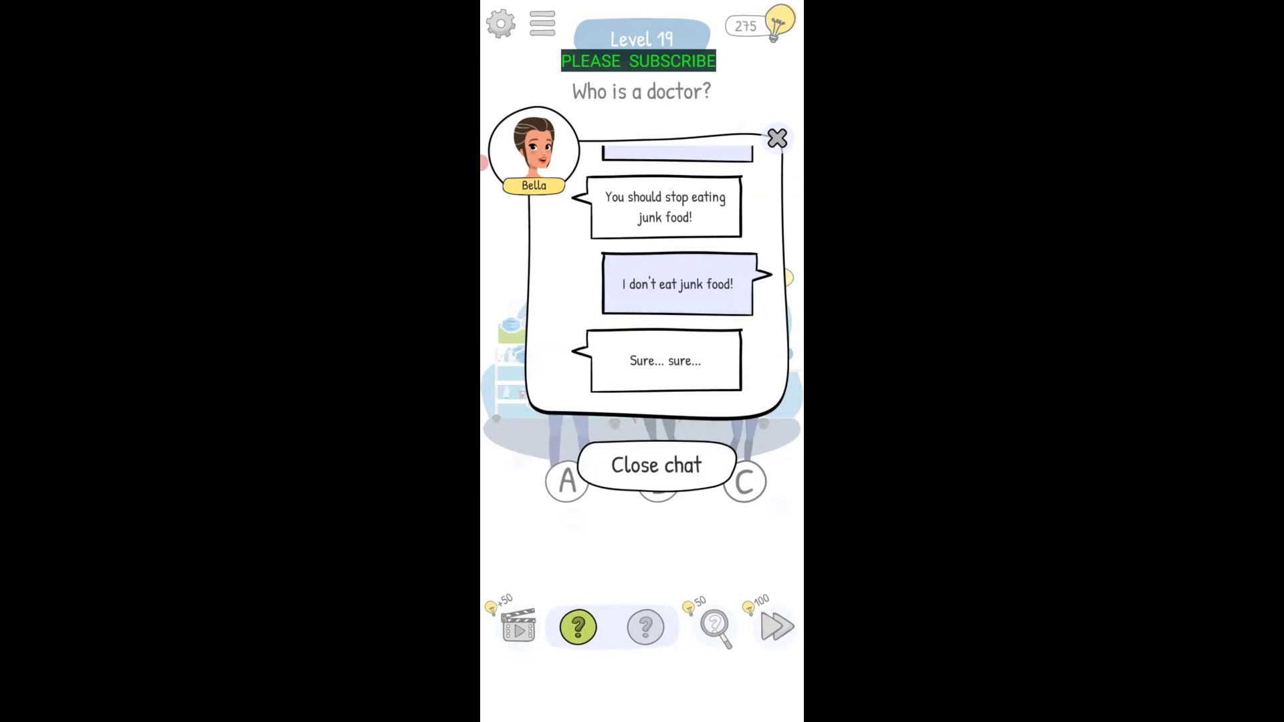
pyautogui.click(656, 465)
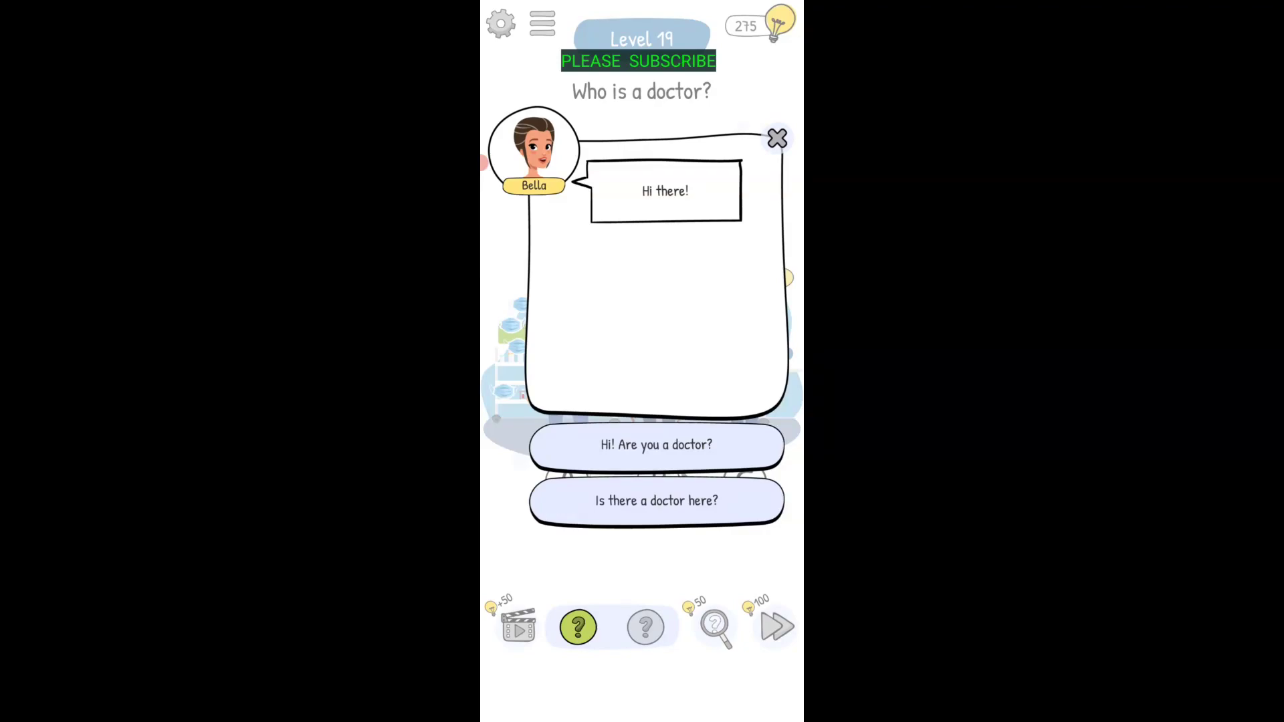
# Step: Ask Bella again whether she's a doctor, get the mask clue, and answer C
pyautogui.click(656, 444)
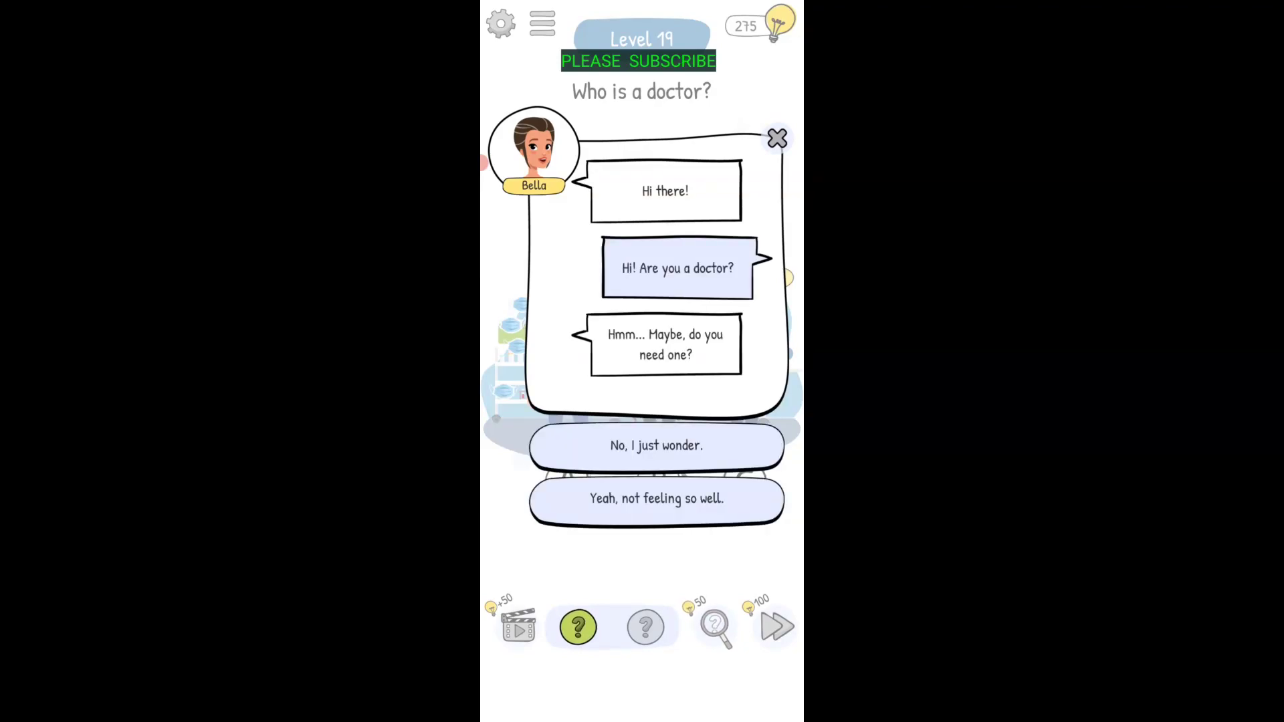
pyautogui.click(656, 499)
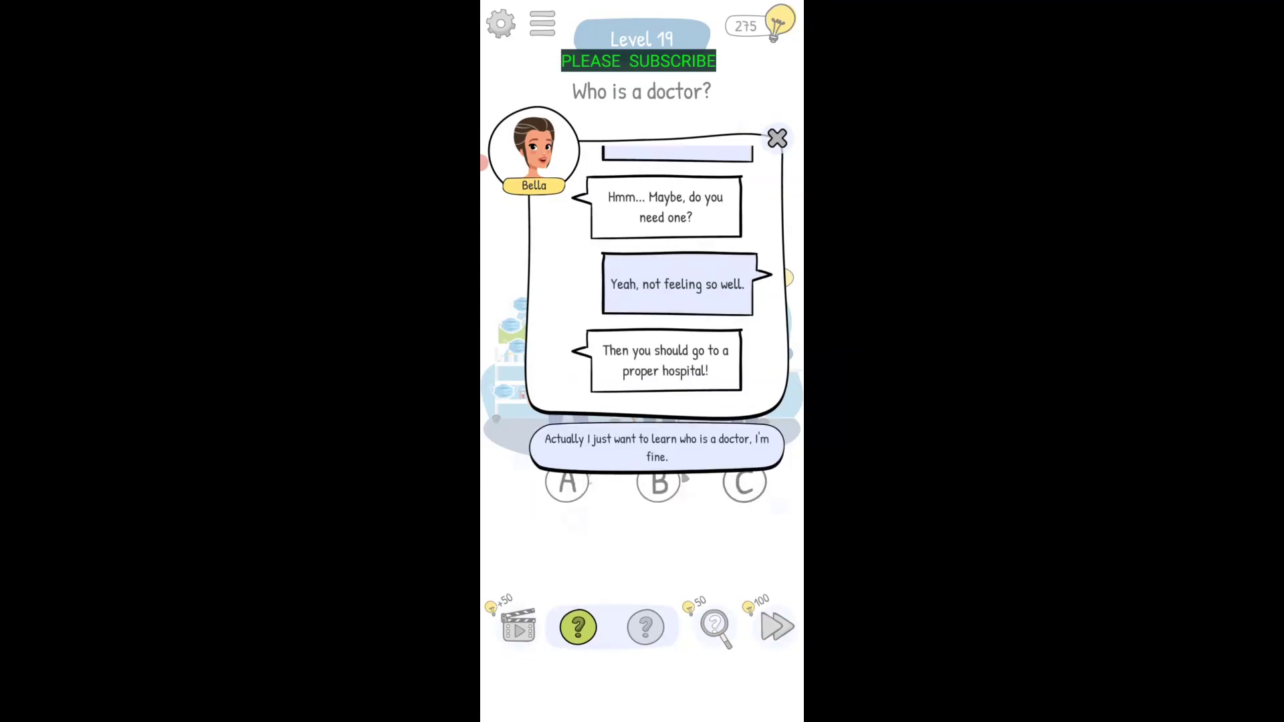
pyautogui.click(656, 447)
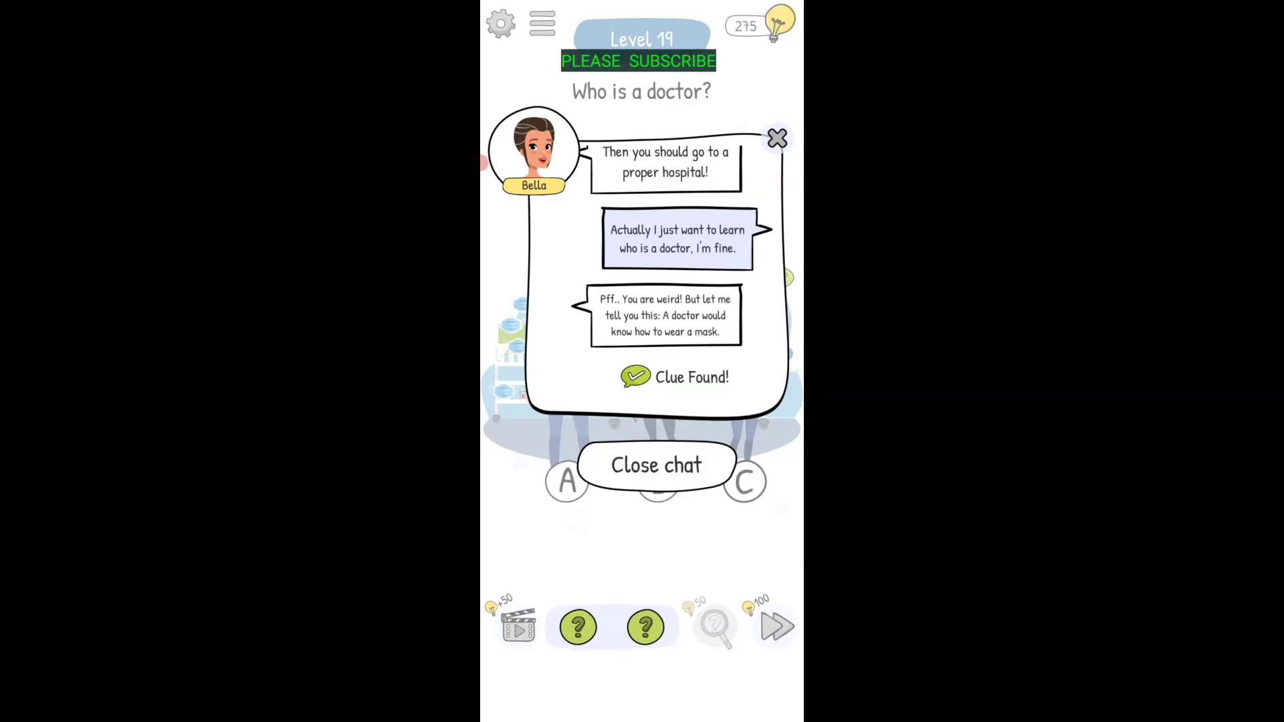
pyautogui.click(656, 465)
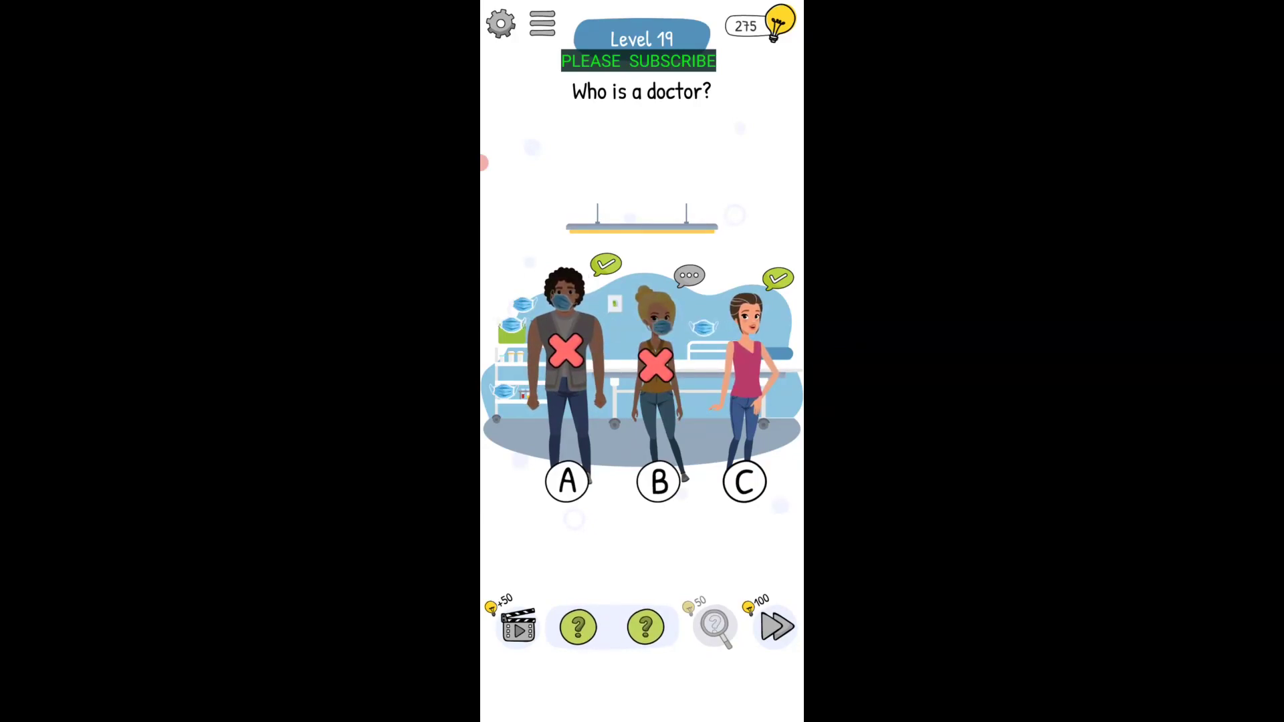
pyautogui.click(745, 482)
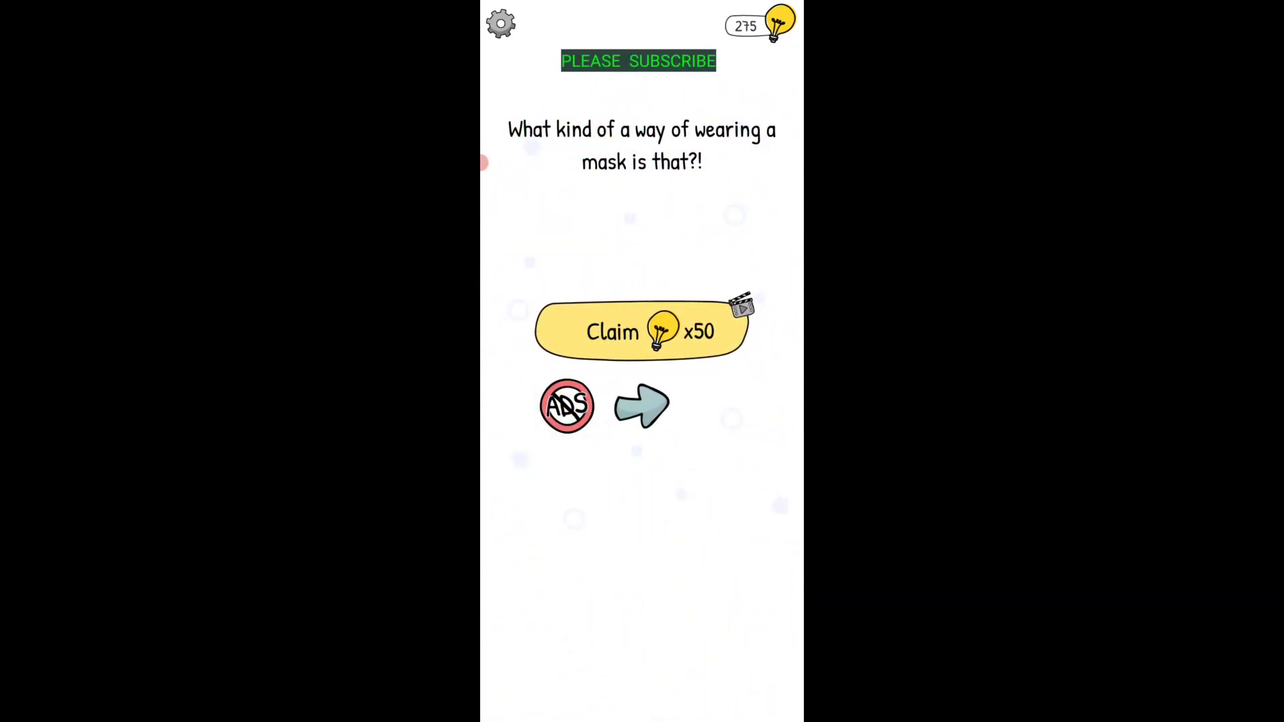
# Step: Advance to level 20 and pick the central yellow house to complete the picture
pyautogui.click(483, 163)
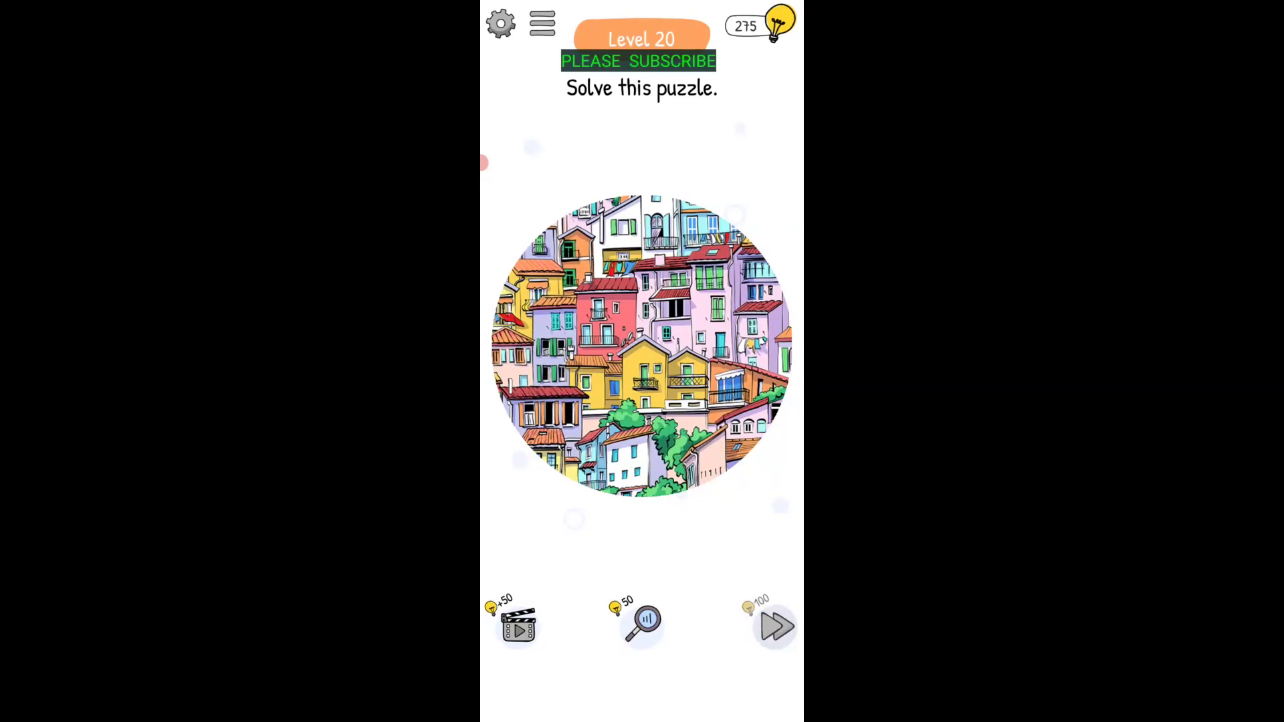
pyautogui.click(641, 360)
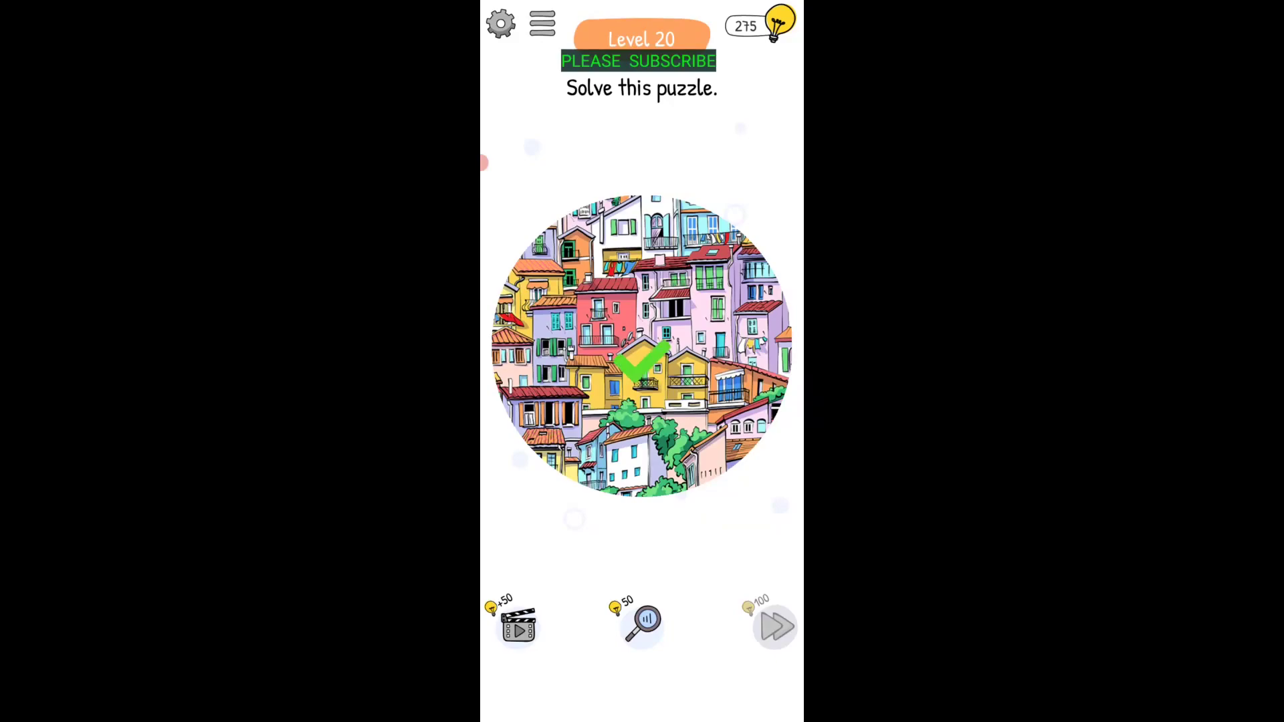